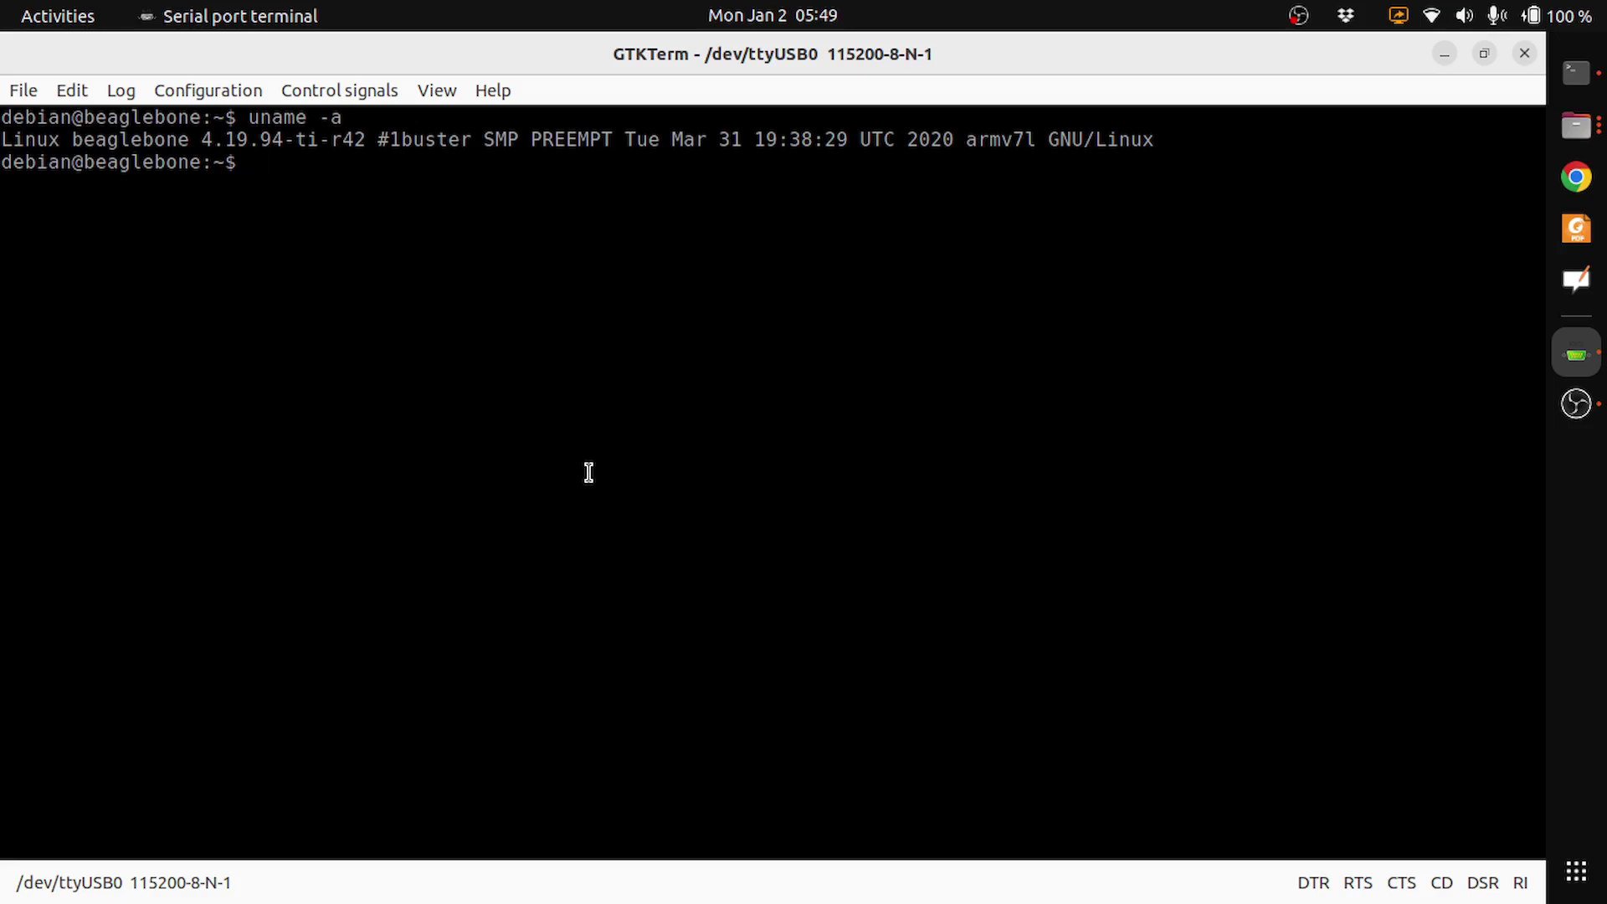
type("apt")
Step: Run 'sudo apt-get update' on the board and abort it with Ctrl+C after the Debian repository Err lines
key("BackSpace")
key("BackSpace")
key("BackSpace")
type("sud")
key("BackSpace")
type("o apt-g")
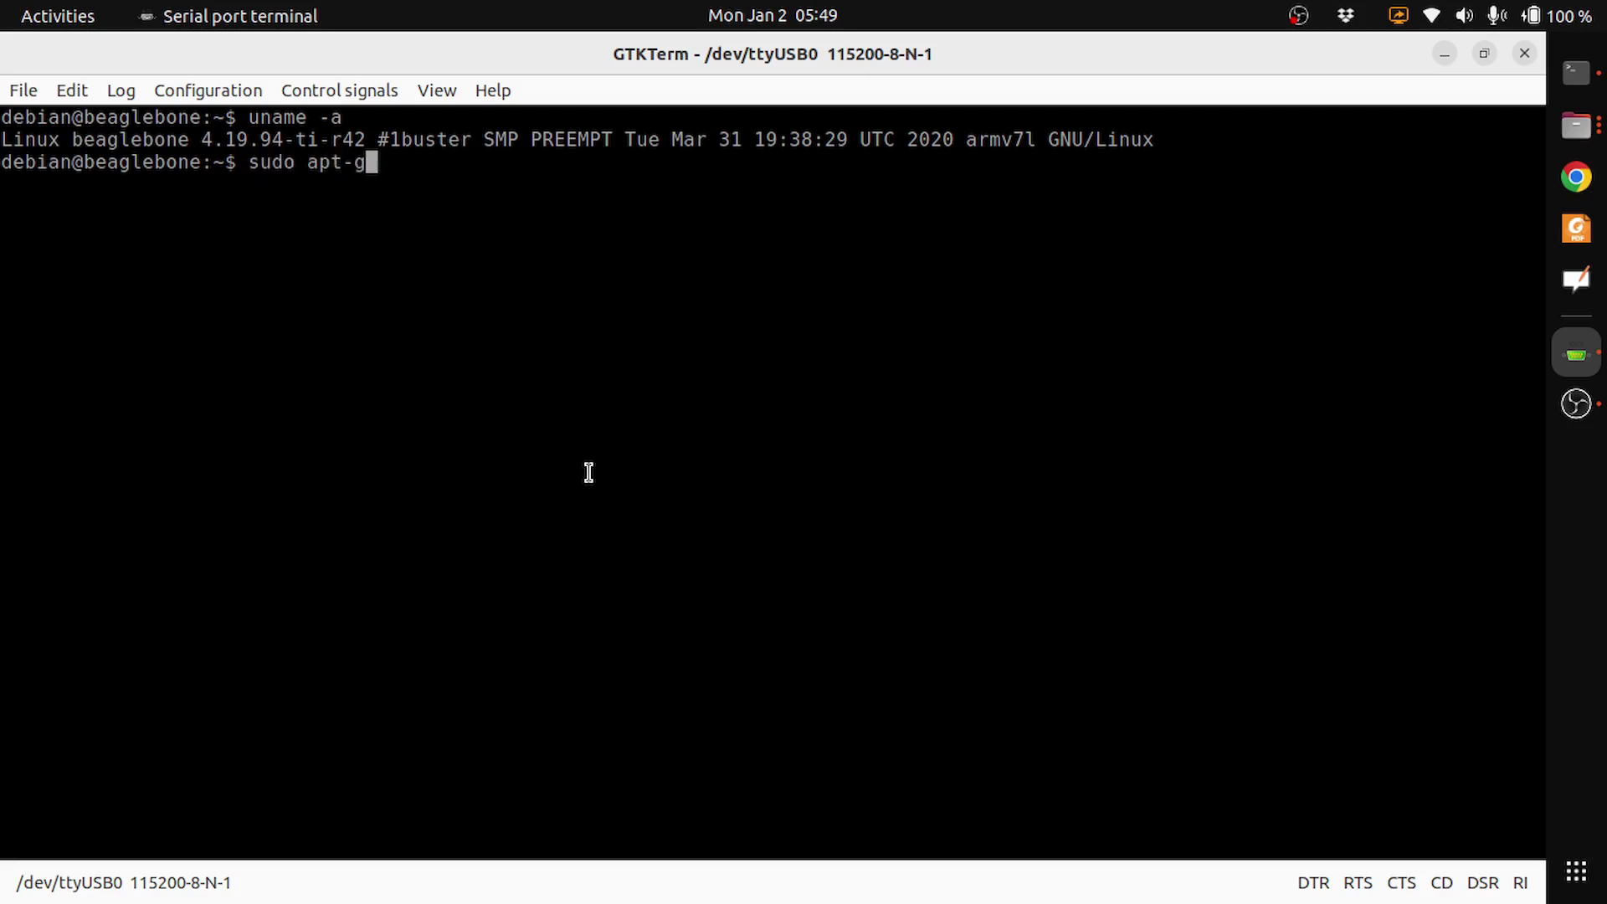
type("et update")
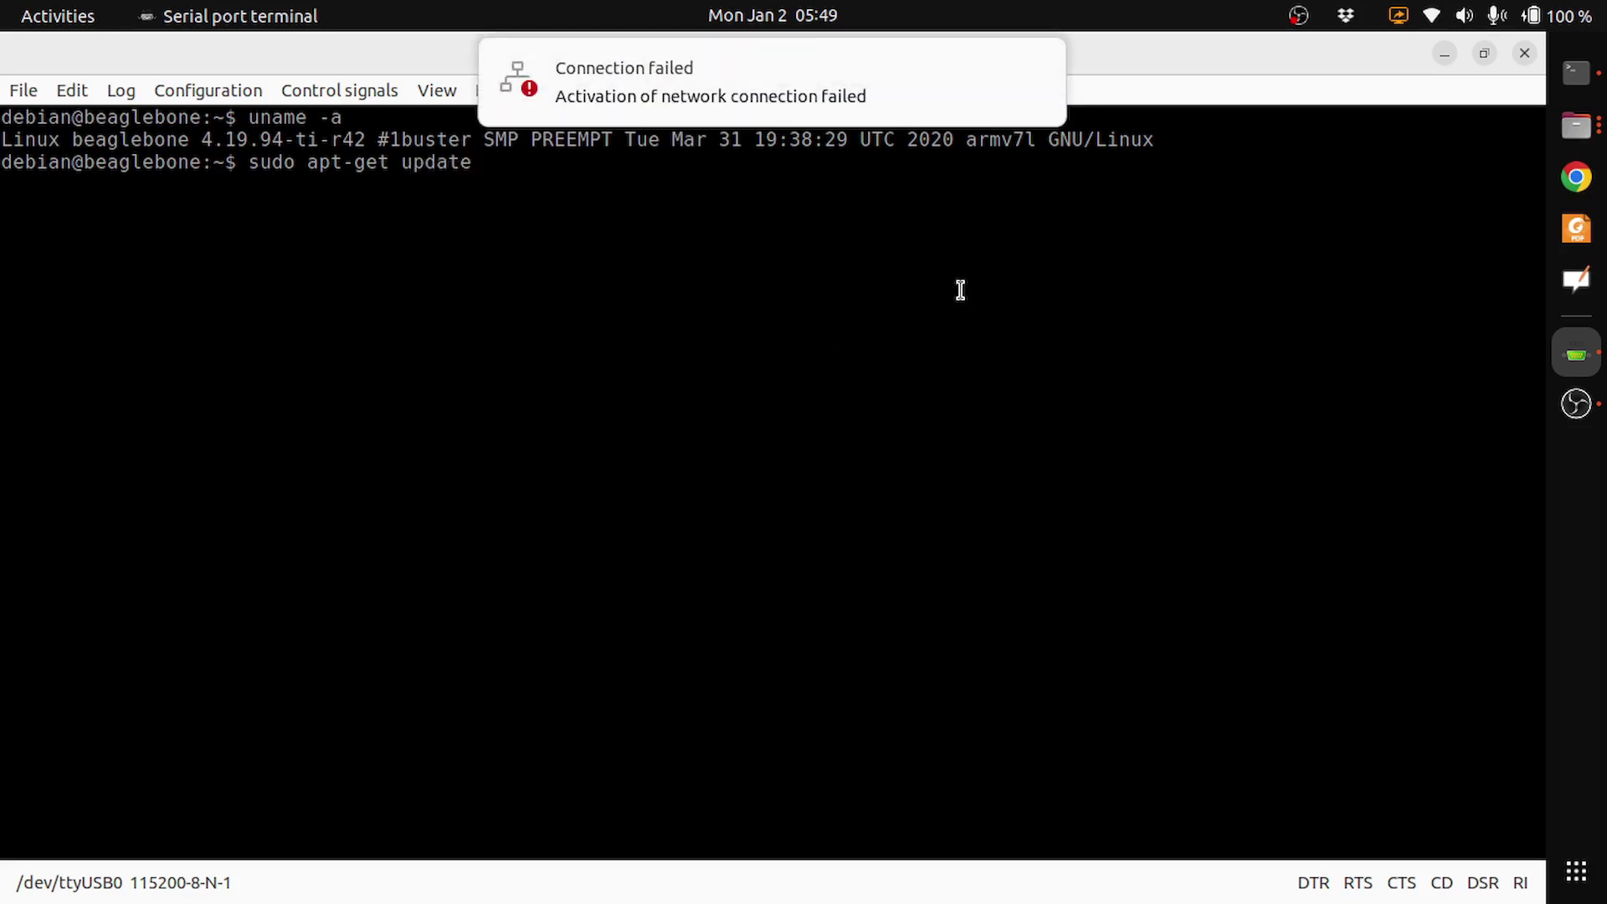
left_click(1043, 64)
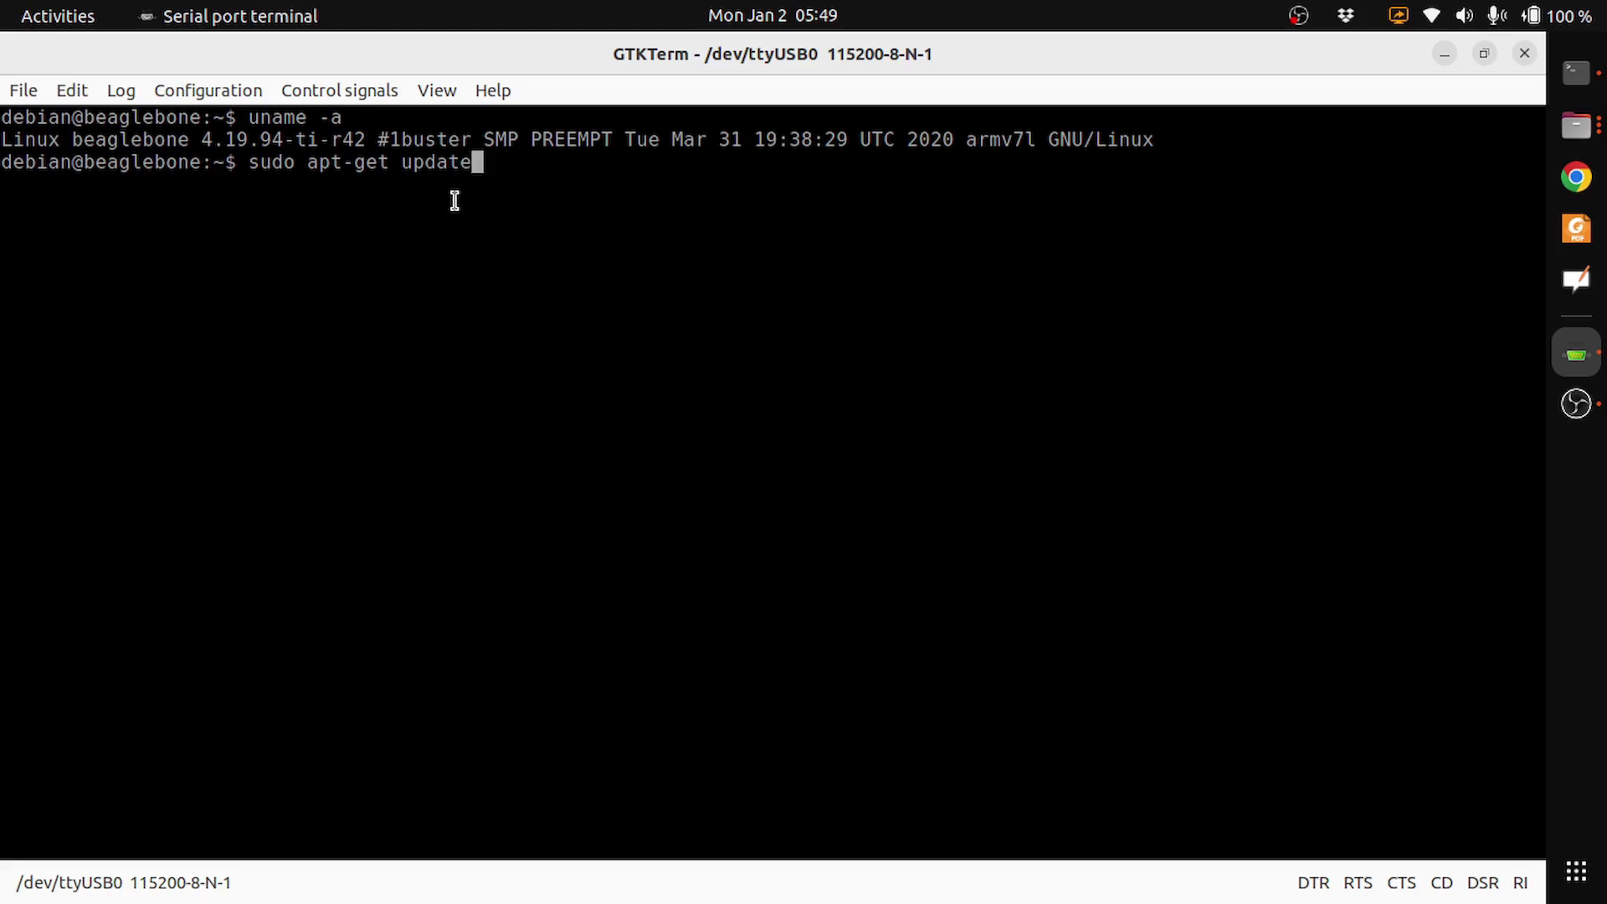
key("Return")
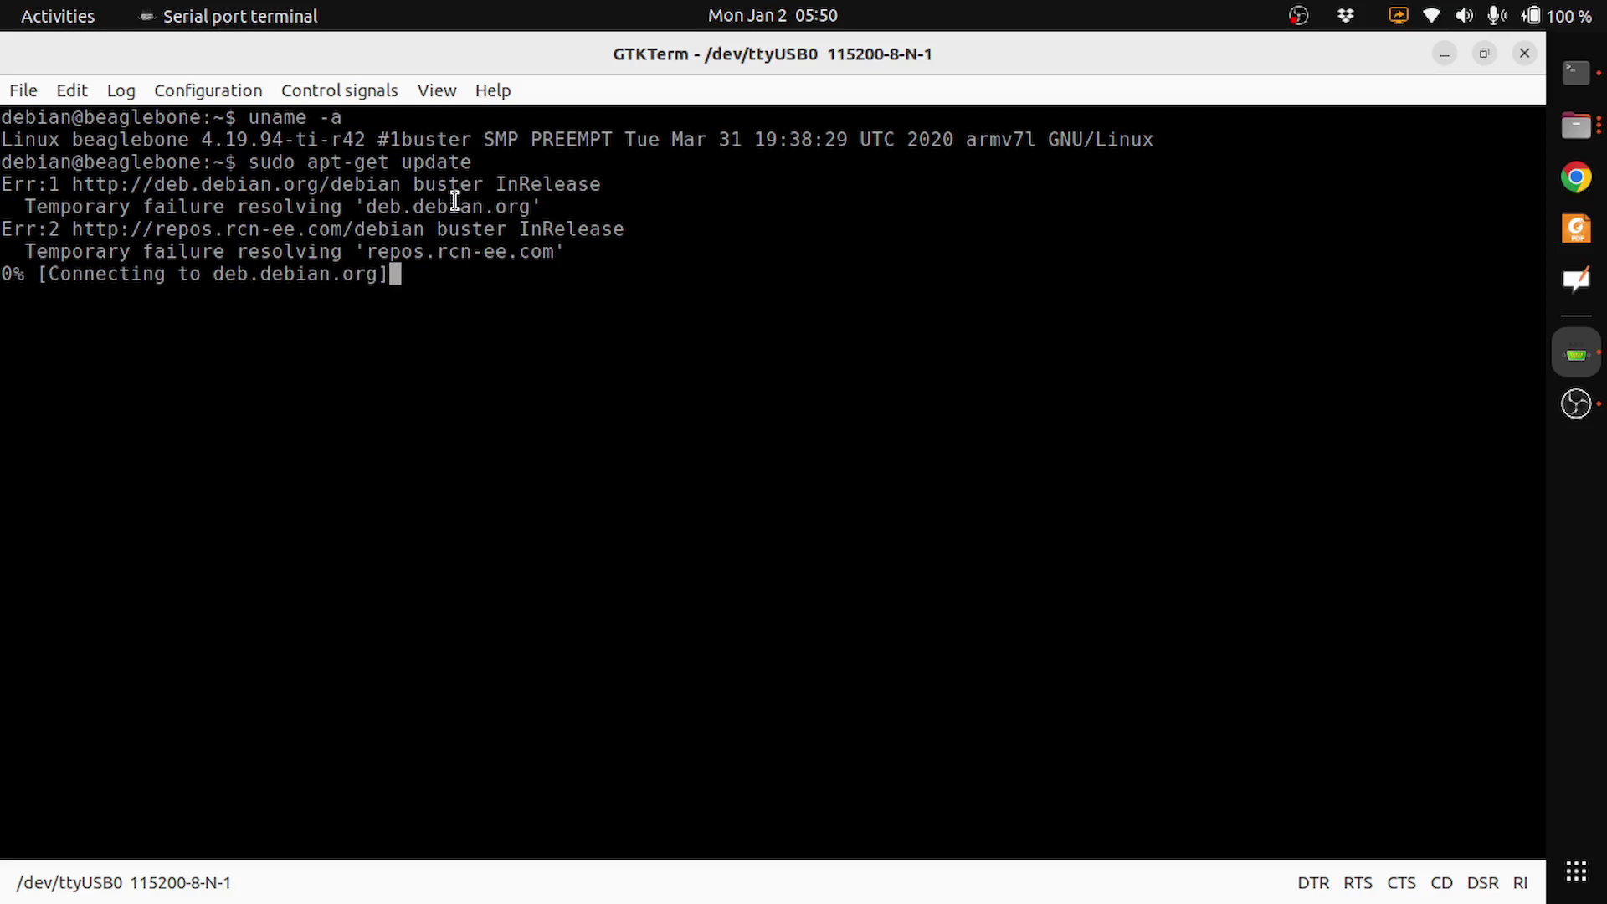
key("ctrl+c")
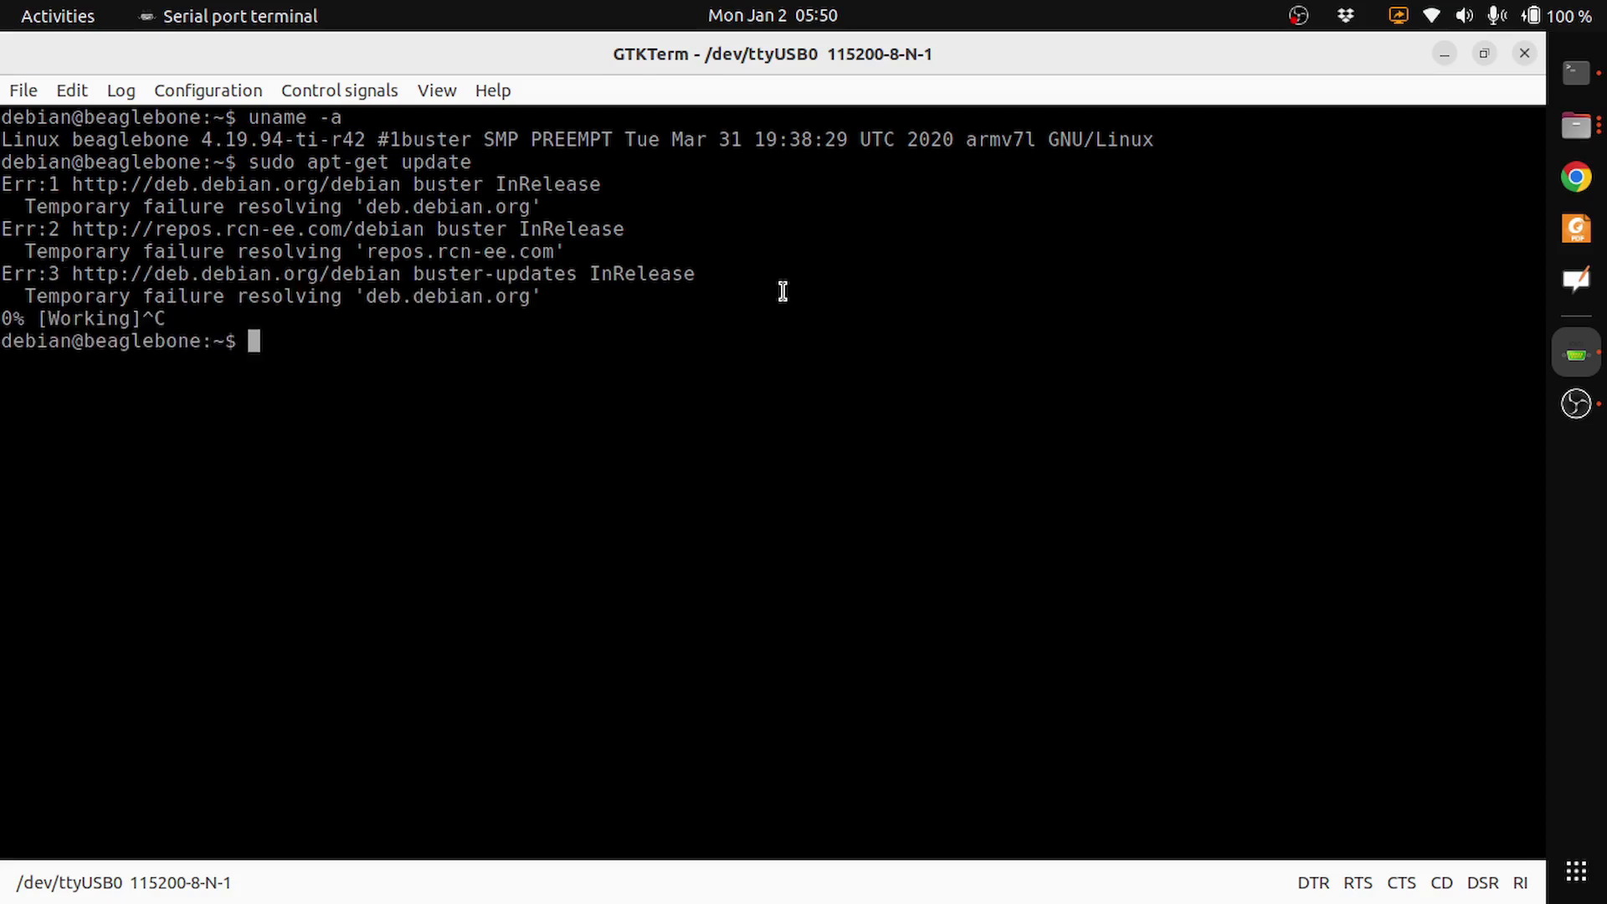
type("ifconfig")
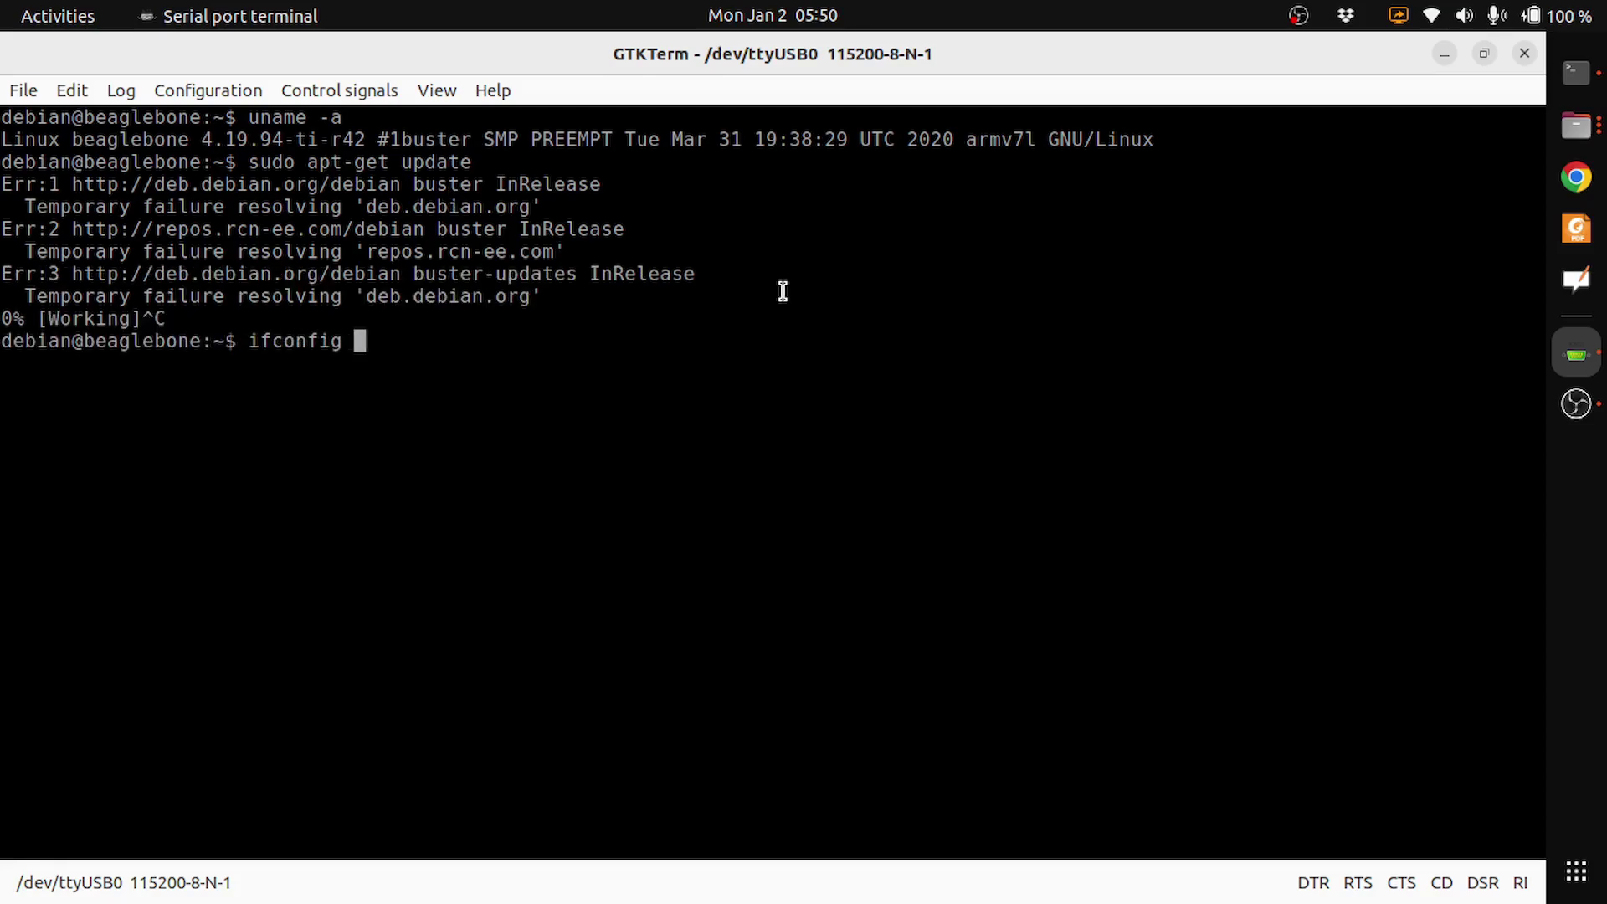
Step: Run ifconfig on the board to list eth0 (10.42.0.17), loopback and usb0
key("Return")
scroll(783, 292, "up", 3)
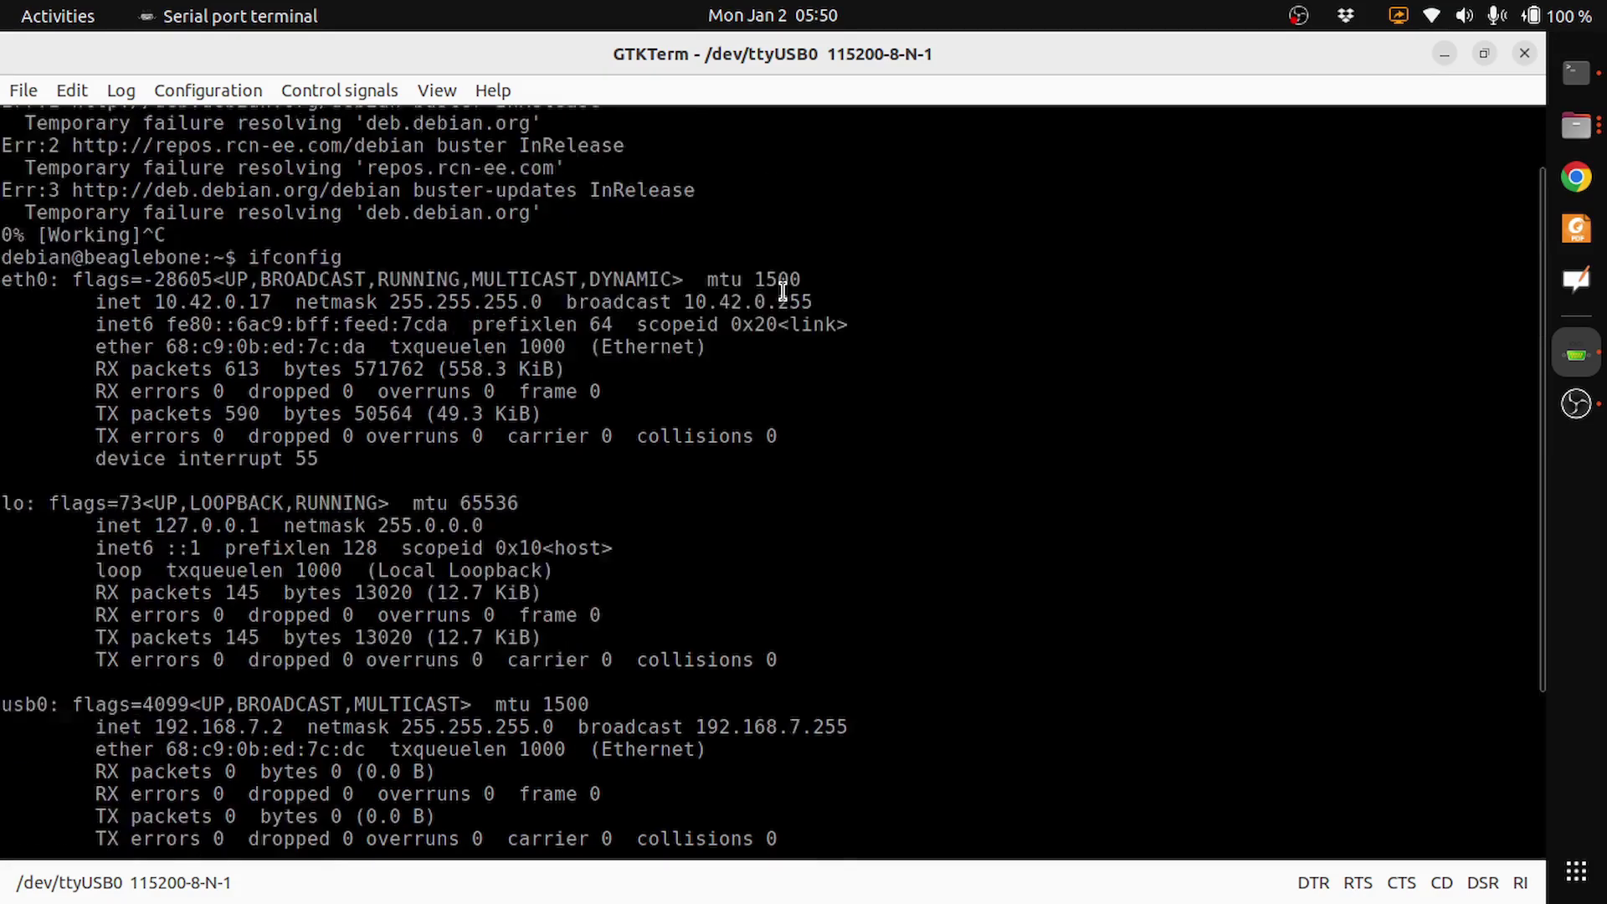
scroll(783, 292, "up", 2)
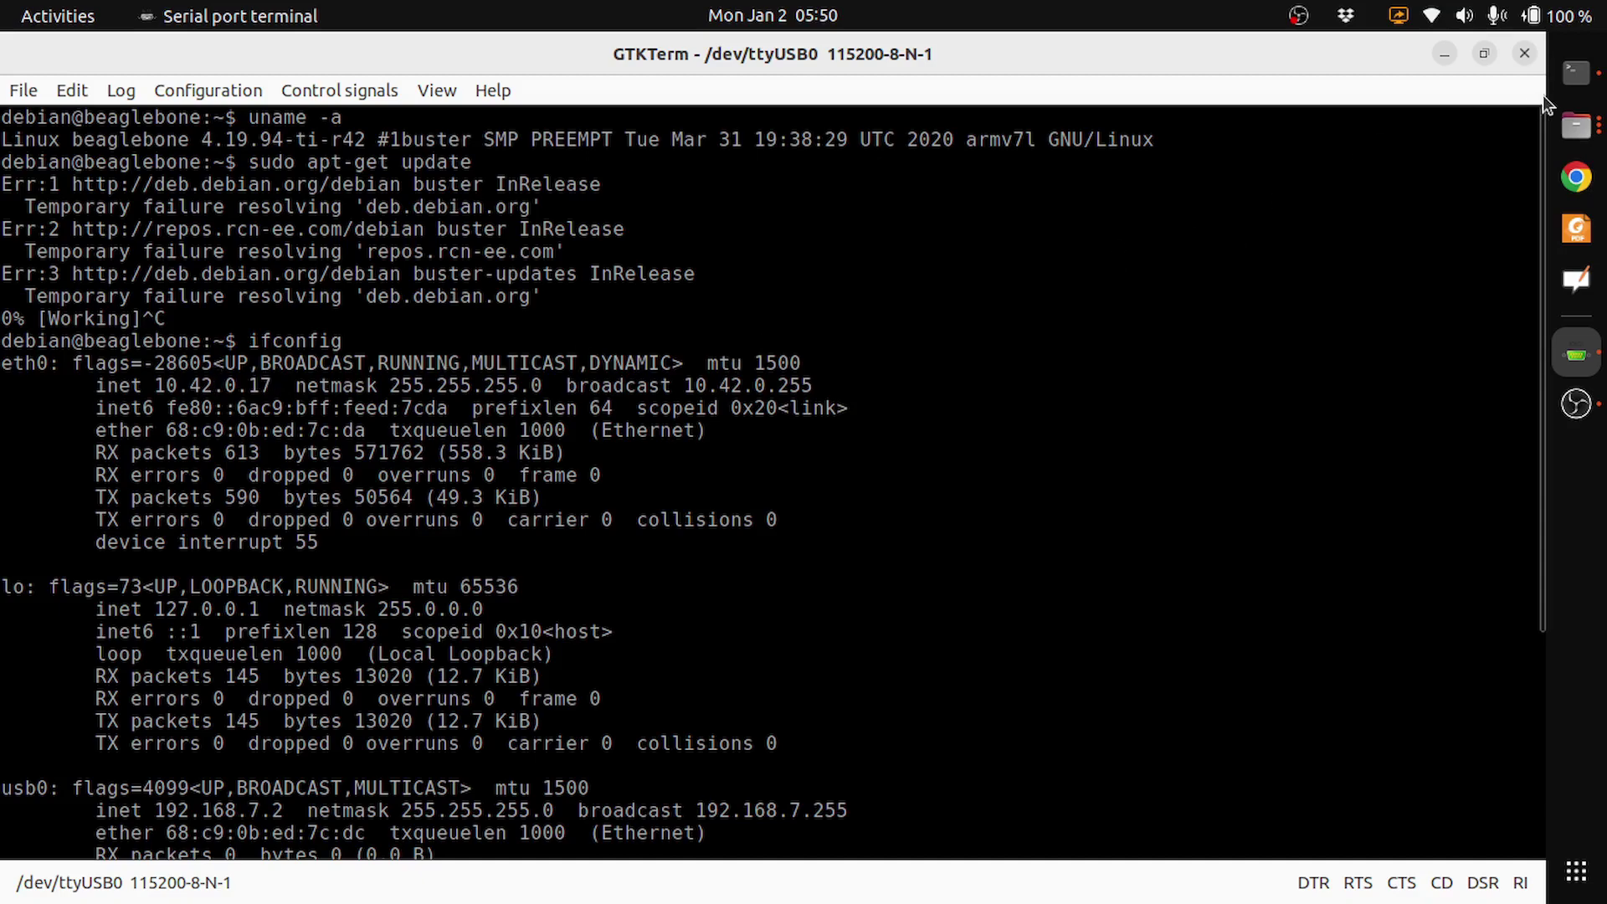
Step: Ping 10.42.0.17 from the laptop's project-folder terminal tab, checking the address against GTKTerm
left_click(1577, 72)
left_click(1329, 118)
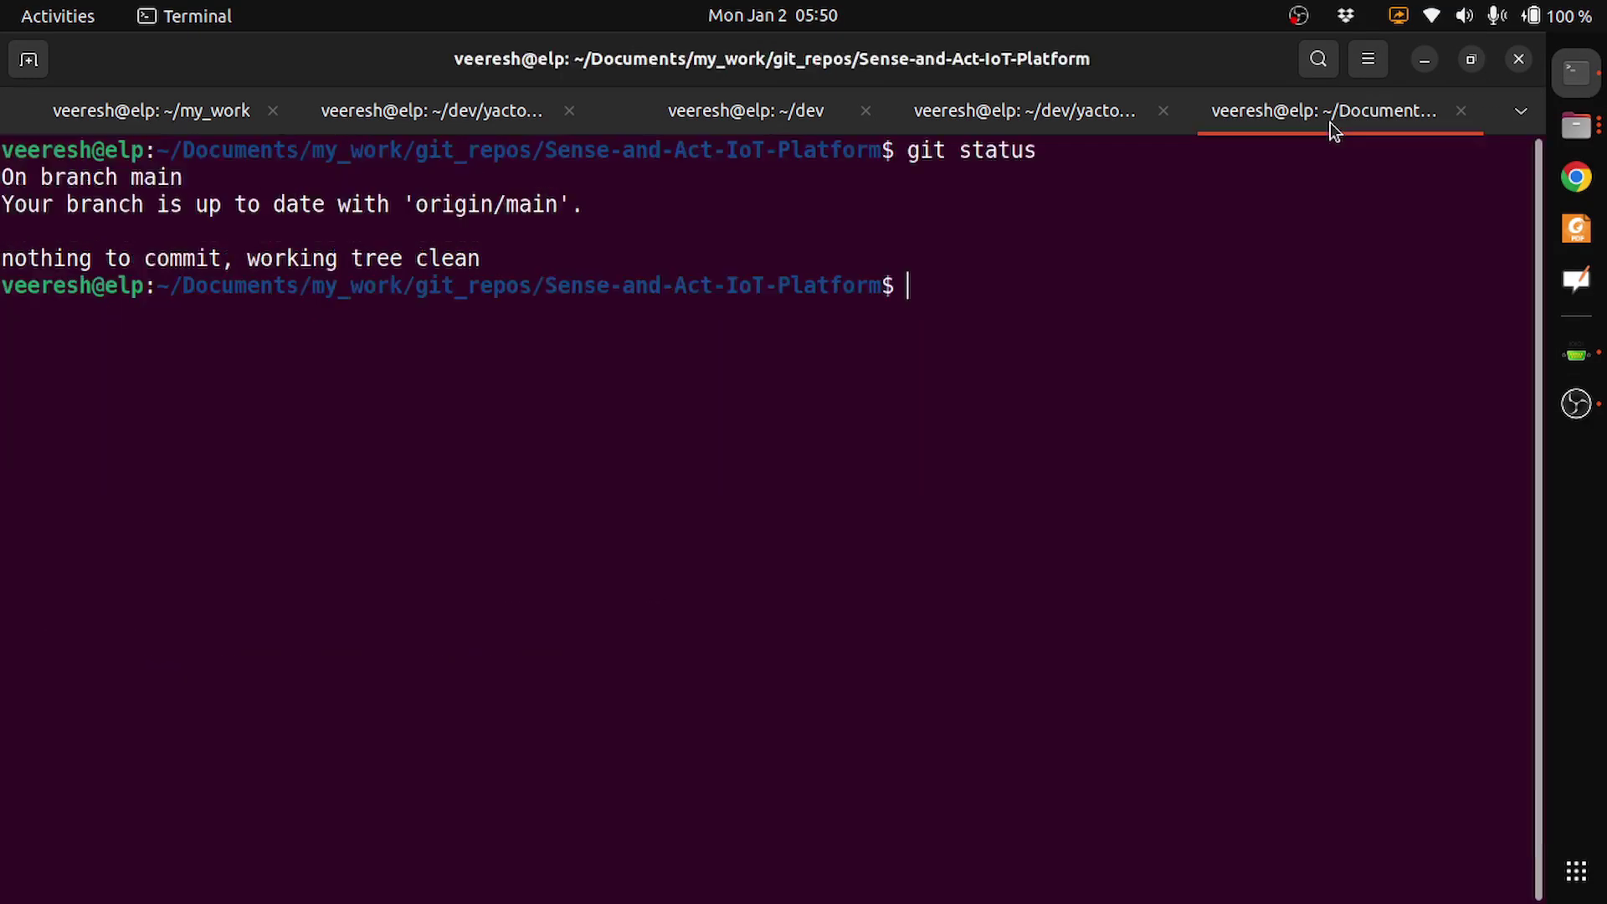
type("p")
type("ing 100")
key("alt+Tab")
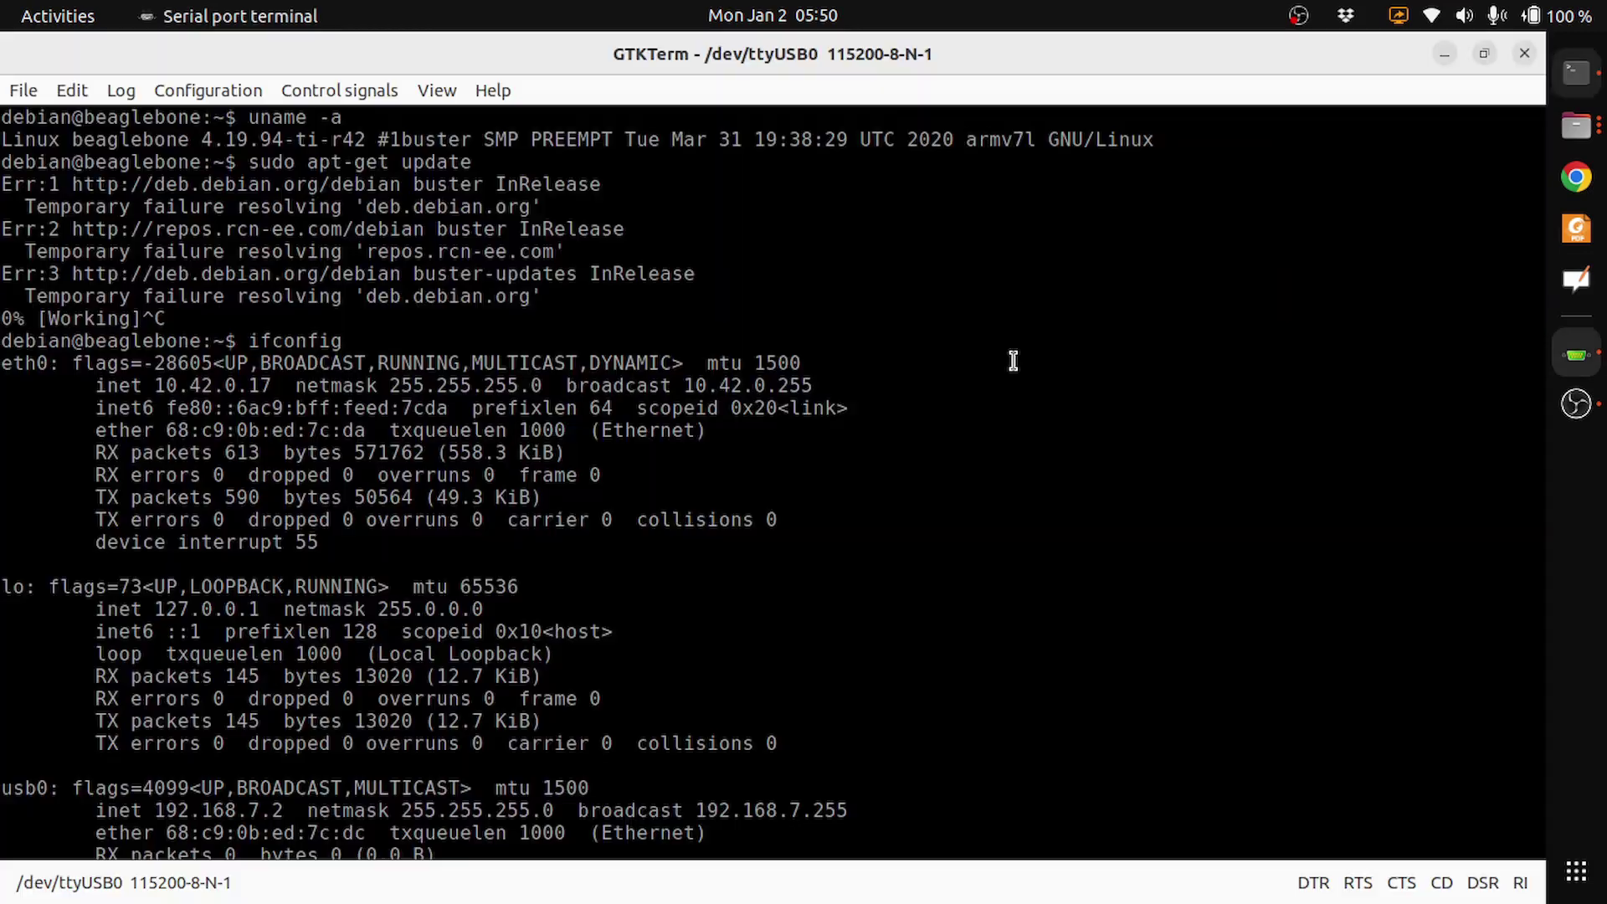
key("alt+Tab")
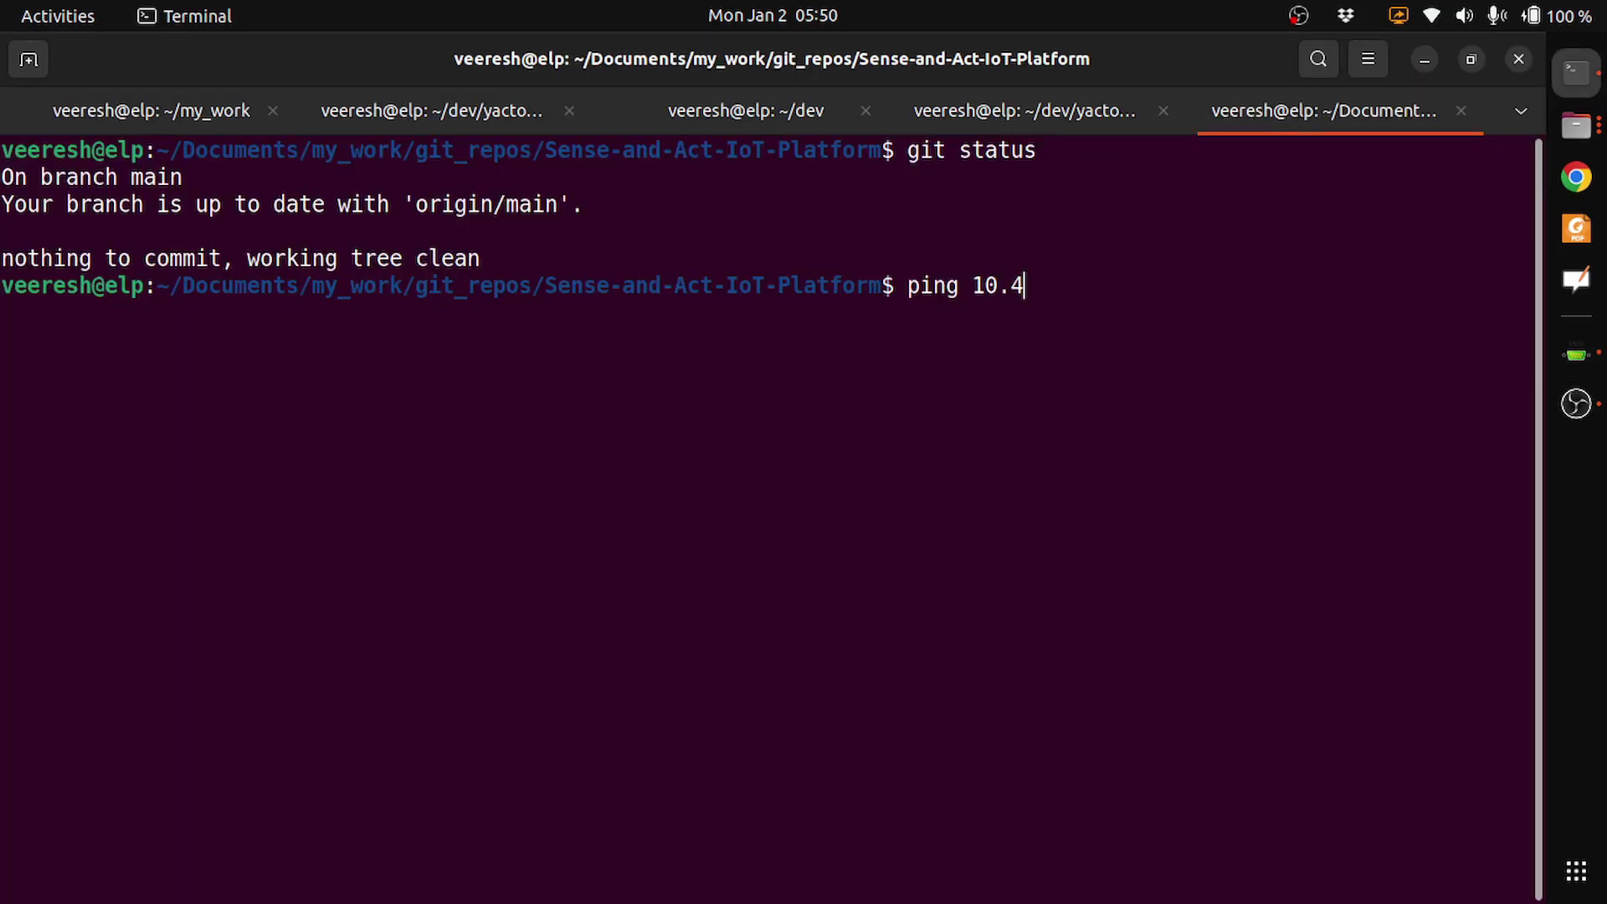
type("2.")
key("alt+Tab")
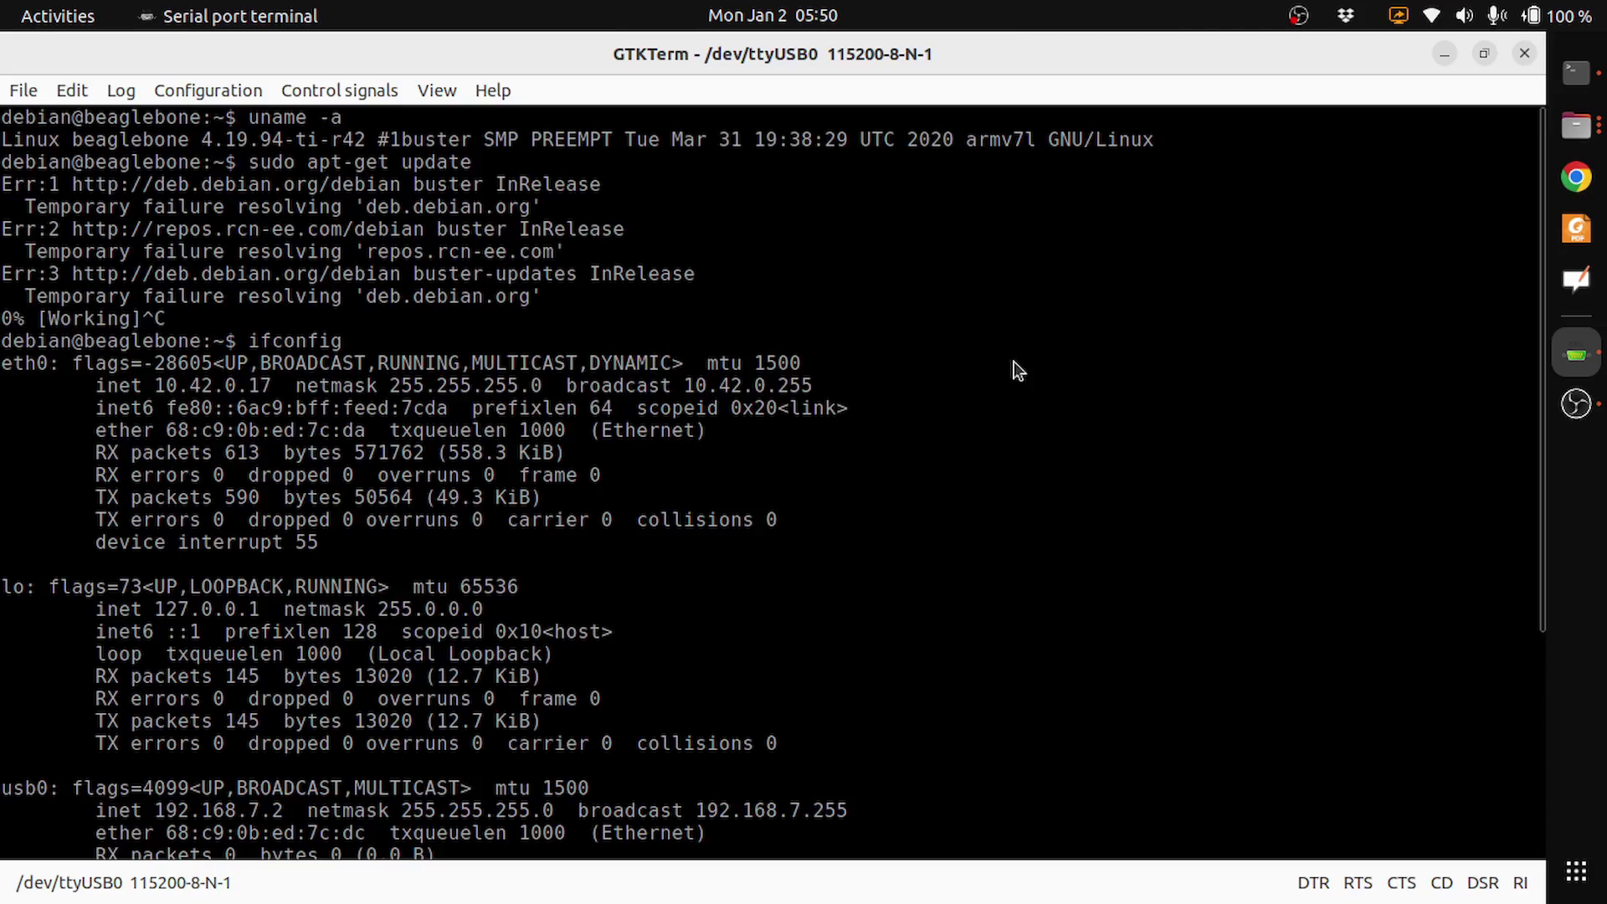
key("alt+Tab")
type("0.")
key("Return")
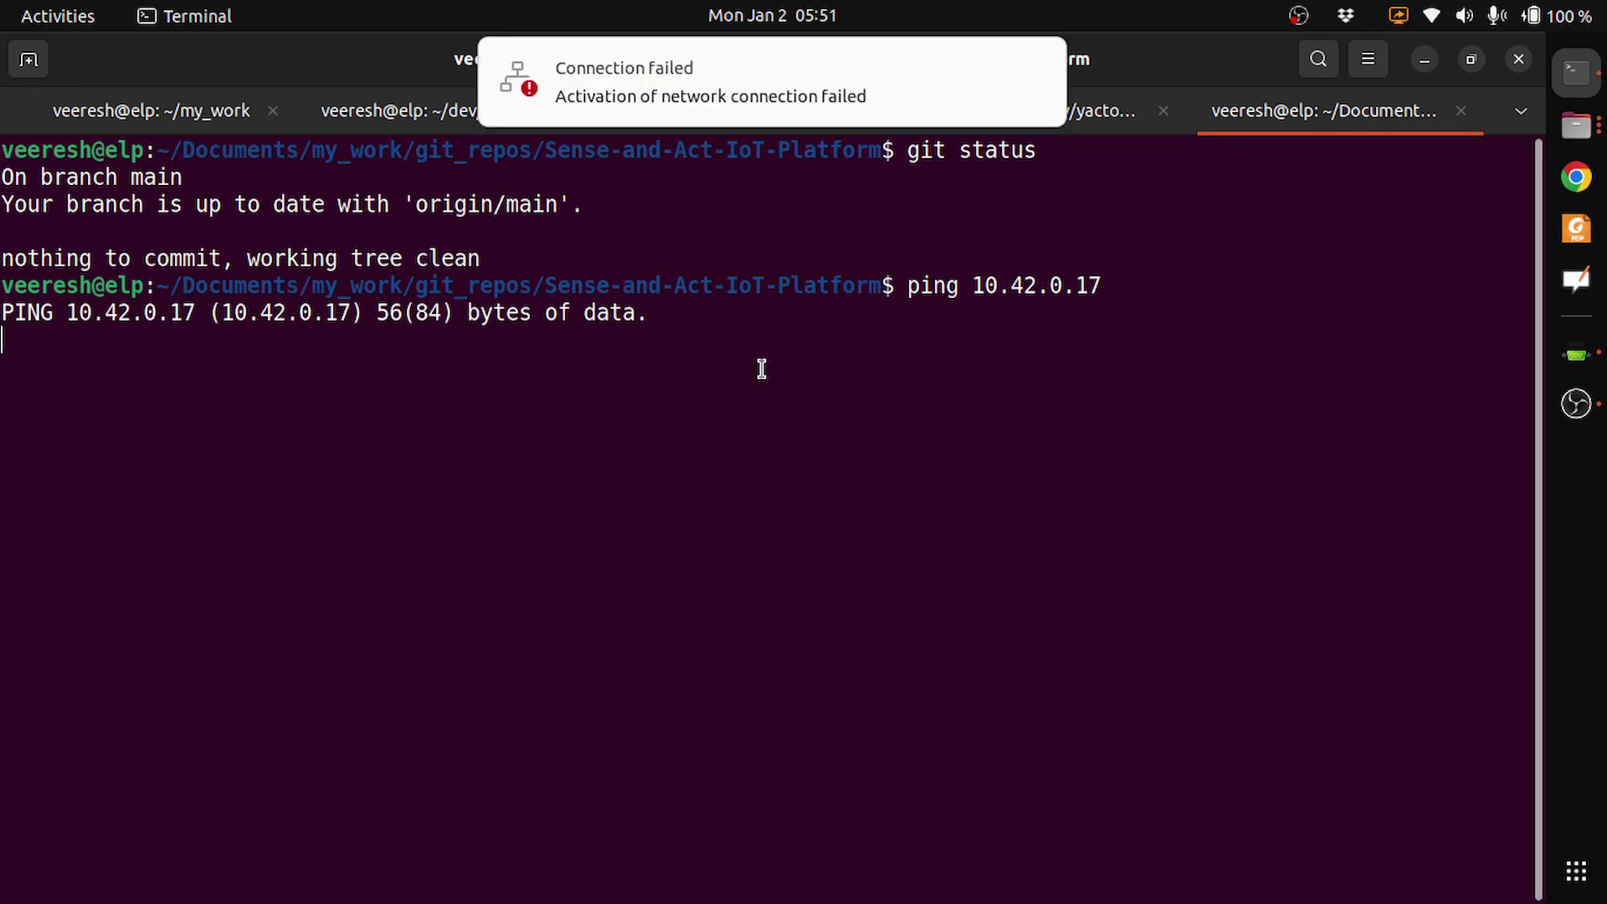
left_click(1495, 16)
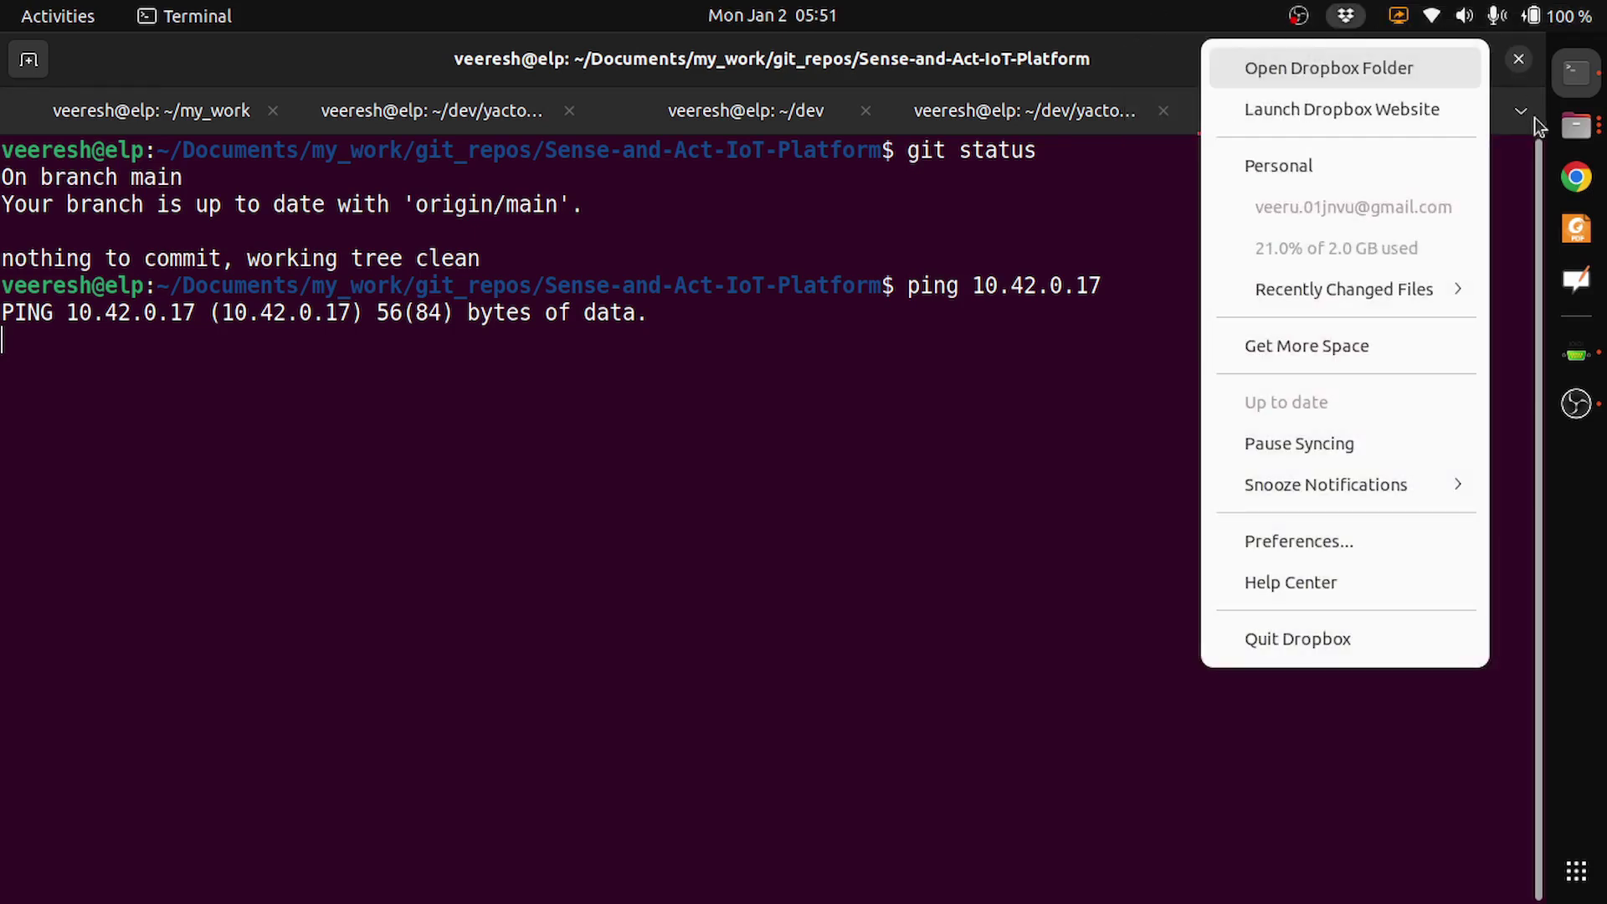
left_click(1575, 174)
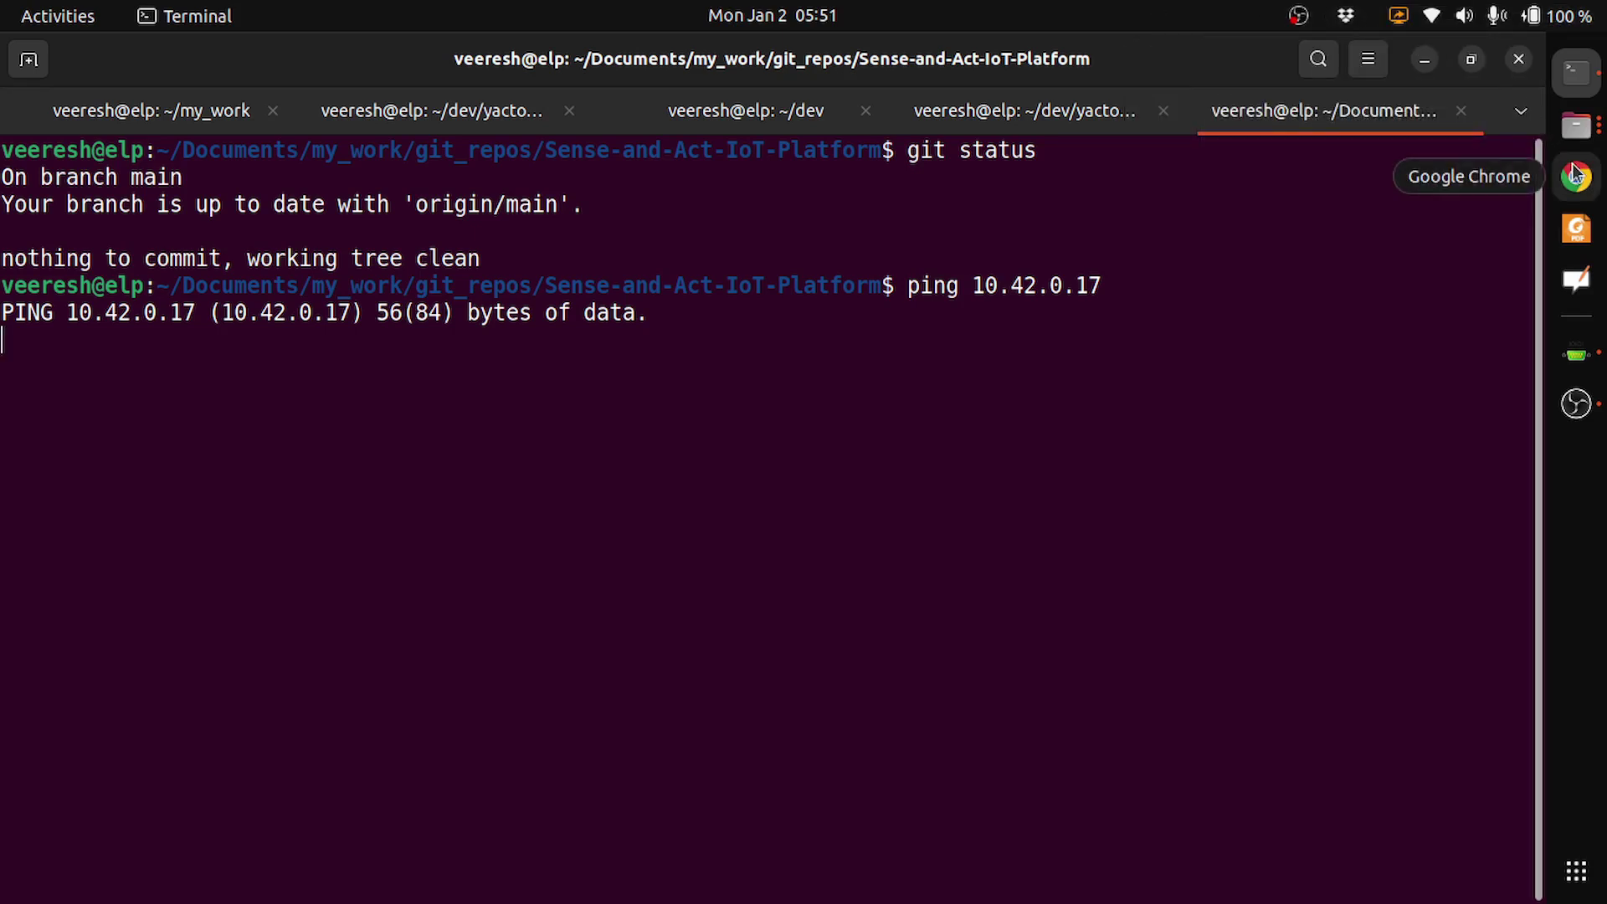
Step: Load google.com in Chrome to confirm the laptop's own internet connection, then return to the terminal
left_click(1577, 177)
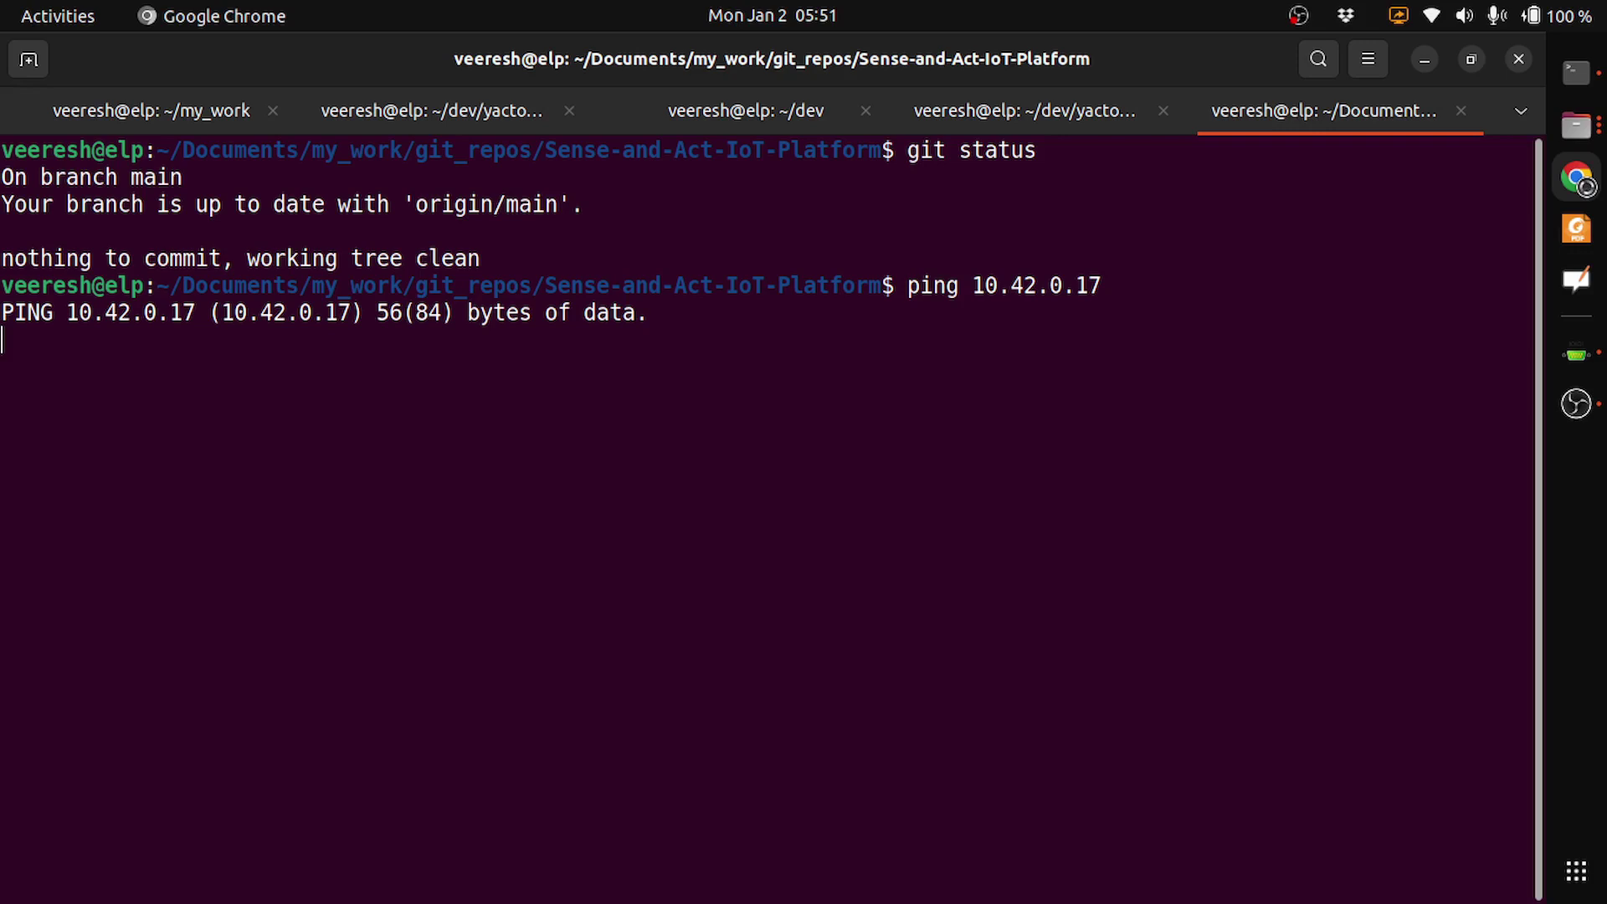
type("g")
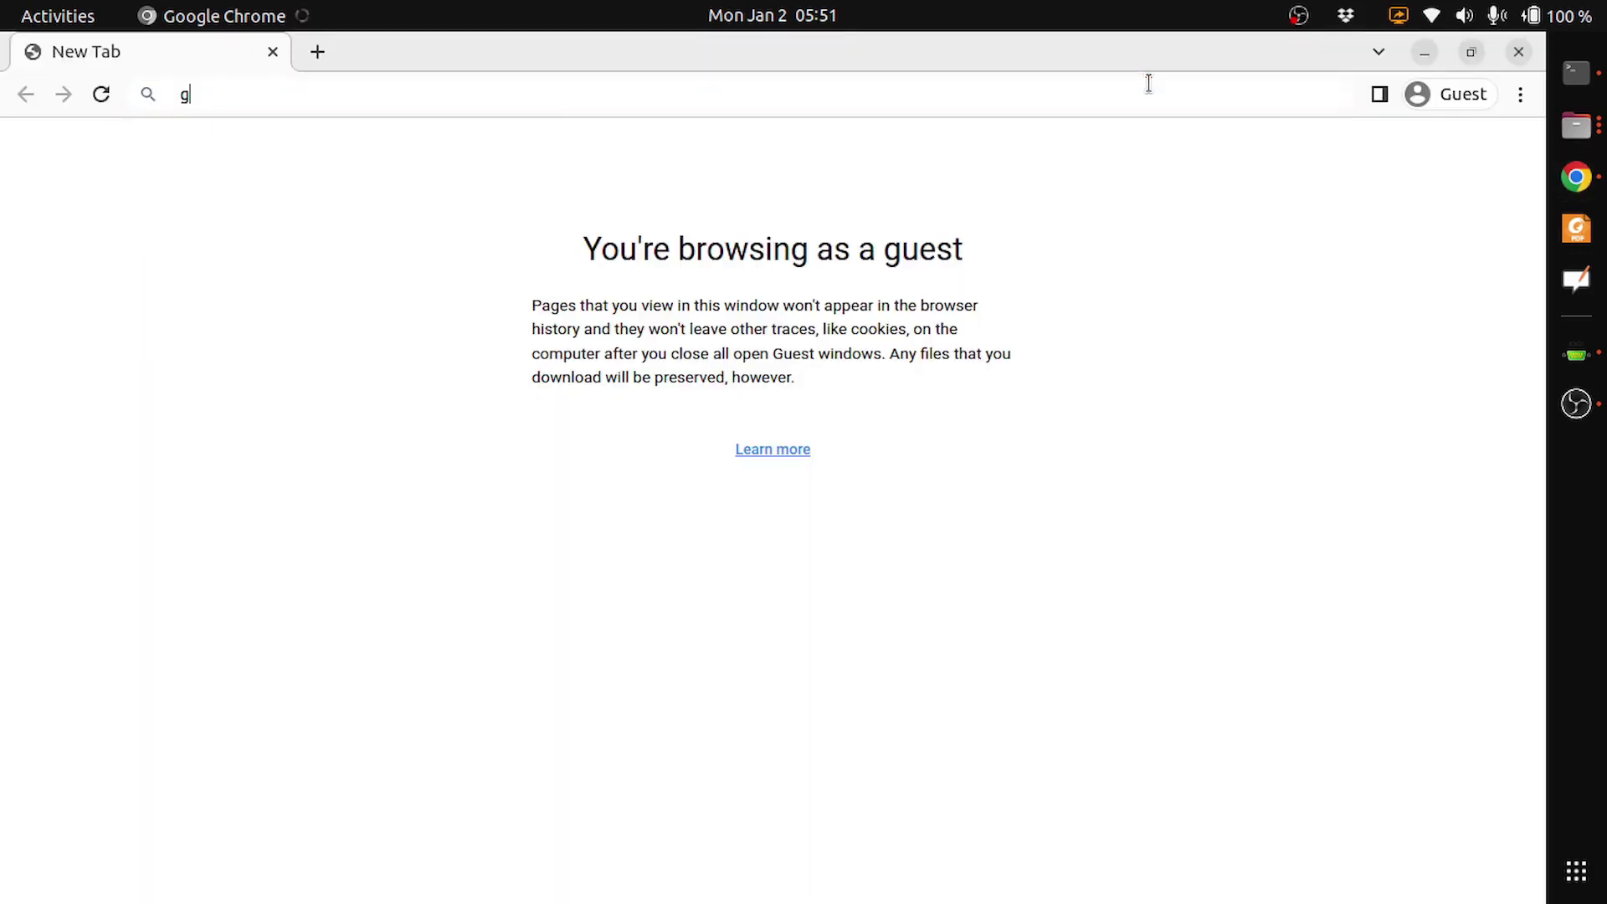
type("oog")
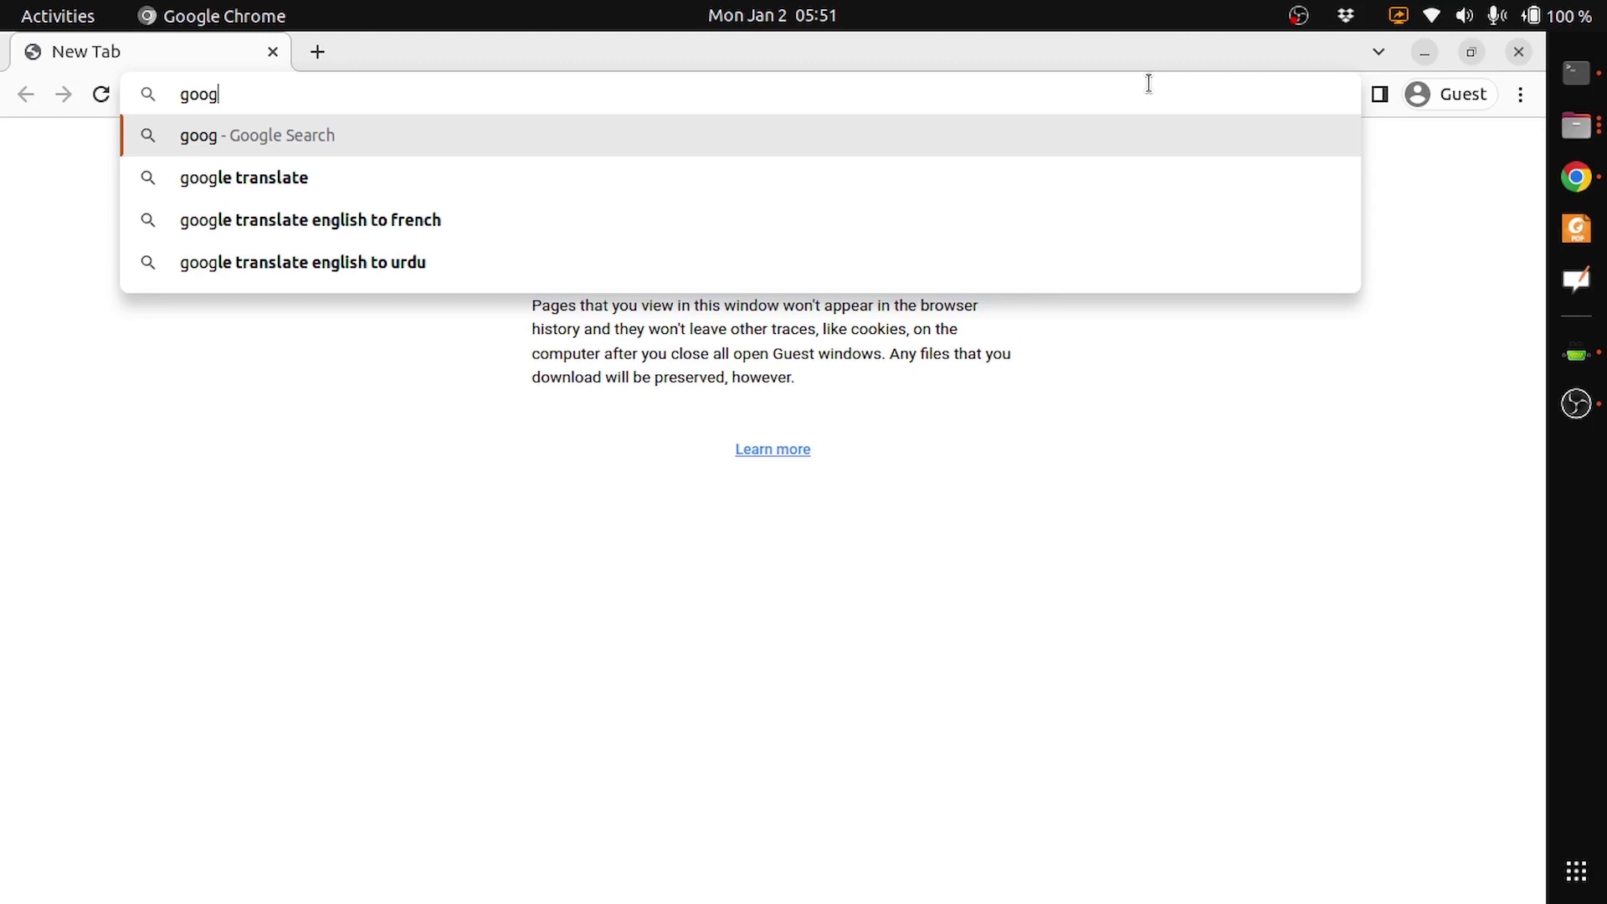
type(".e")
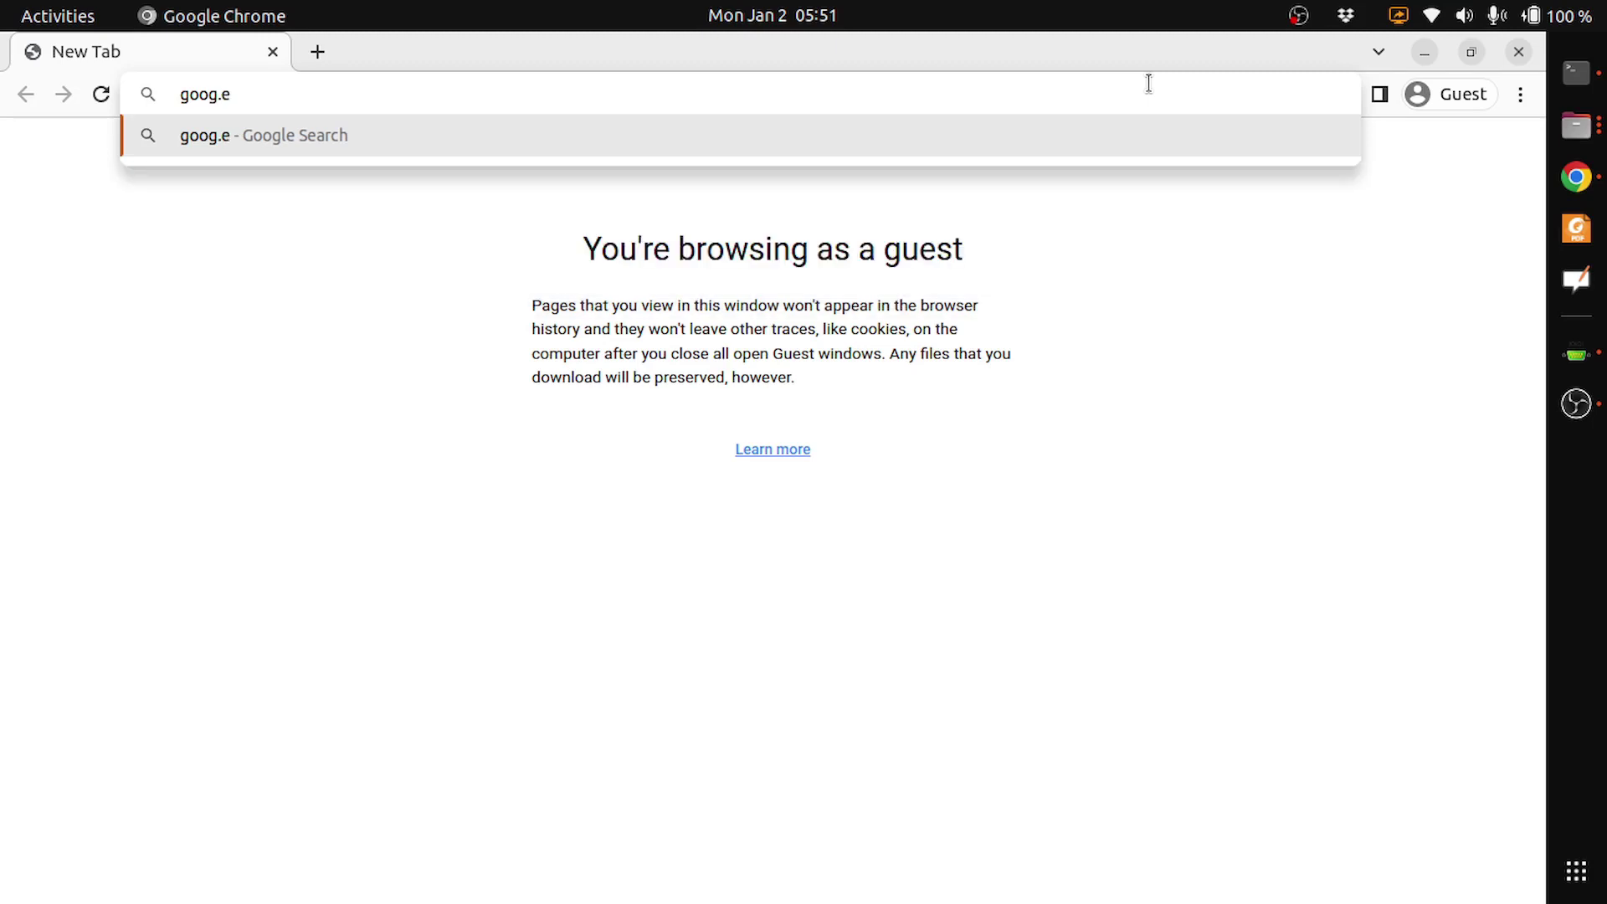
key("BackSpace")
key("BackSpace")
type("le.c")
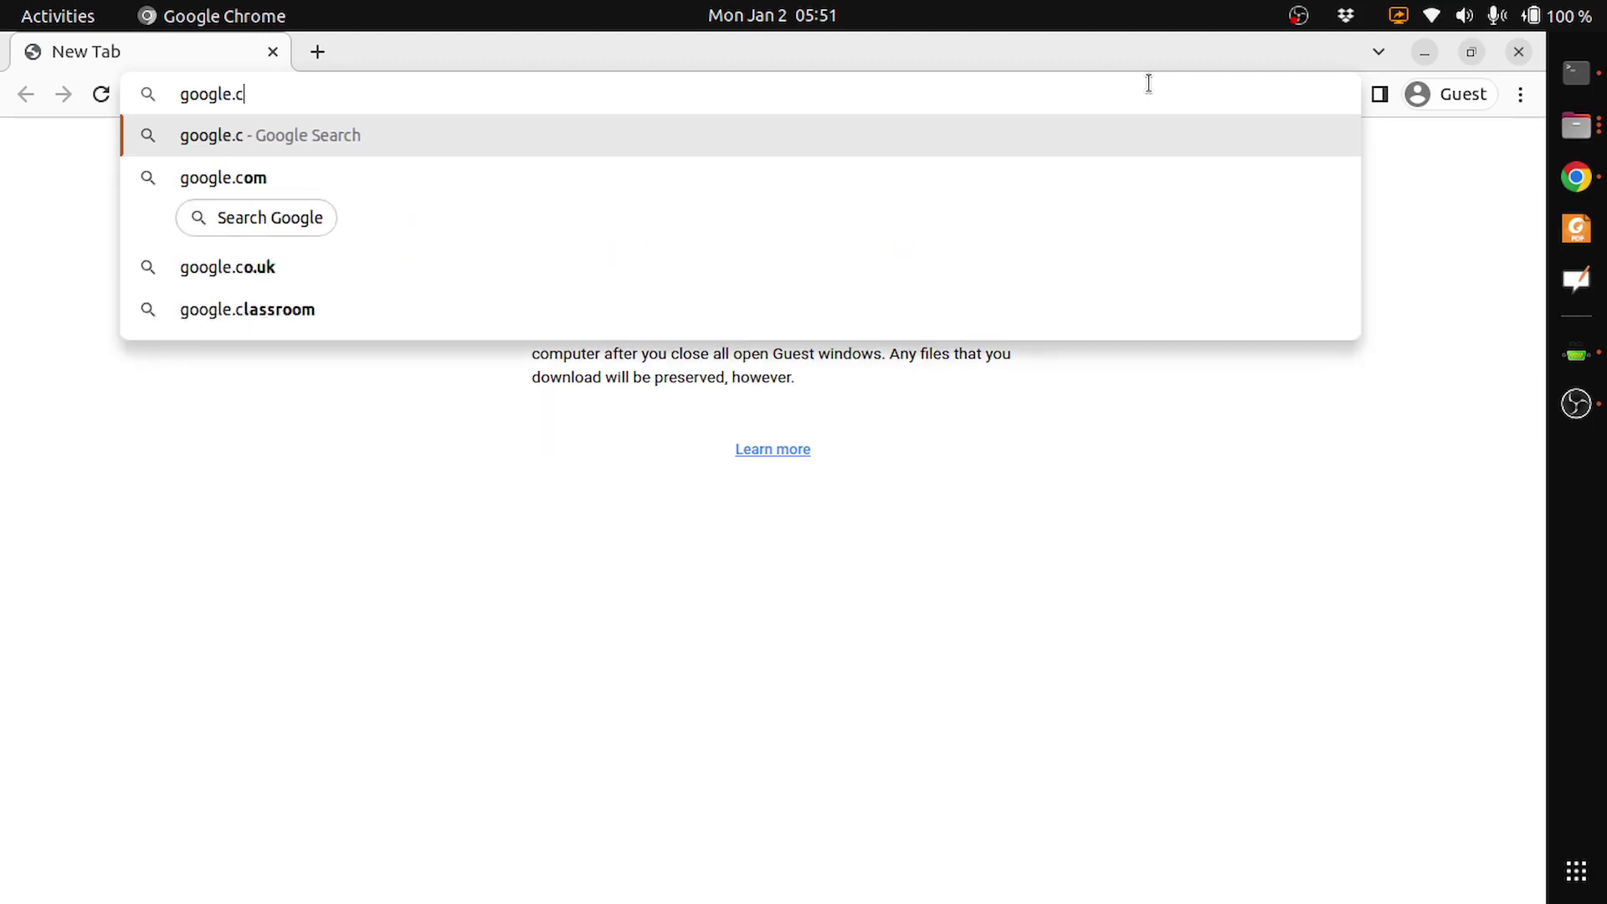
type("om")
key("Return")
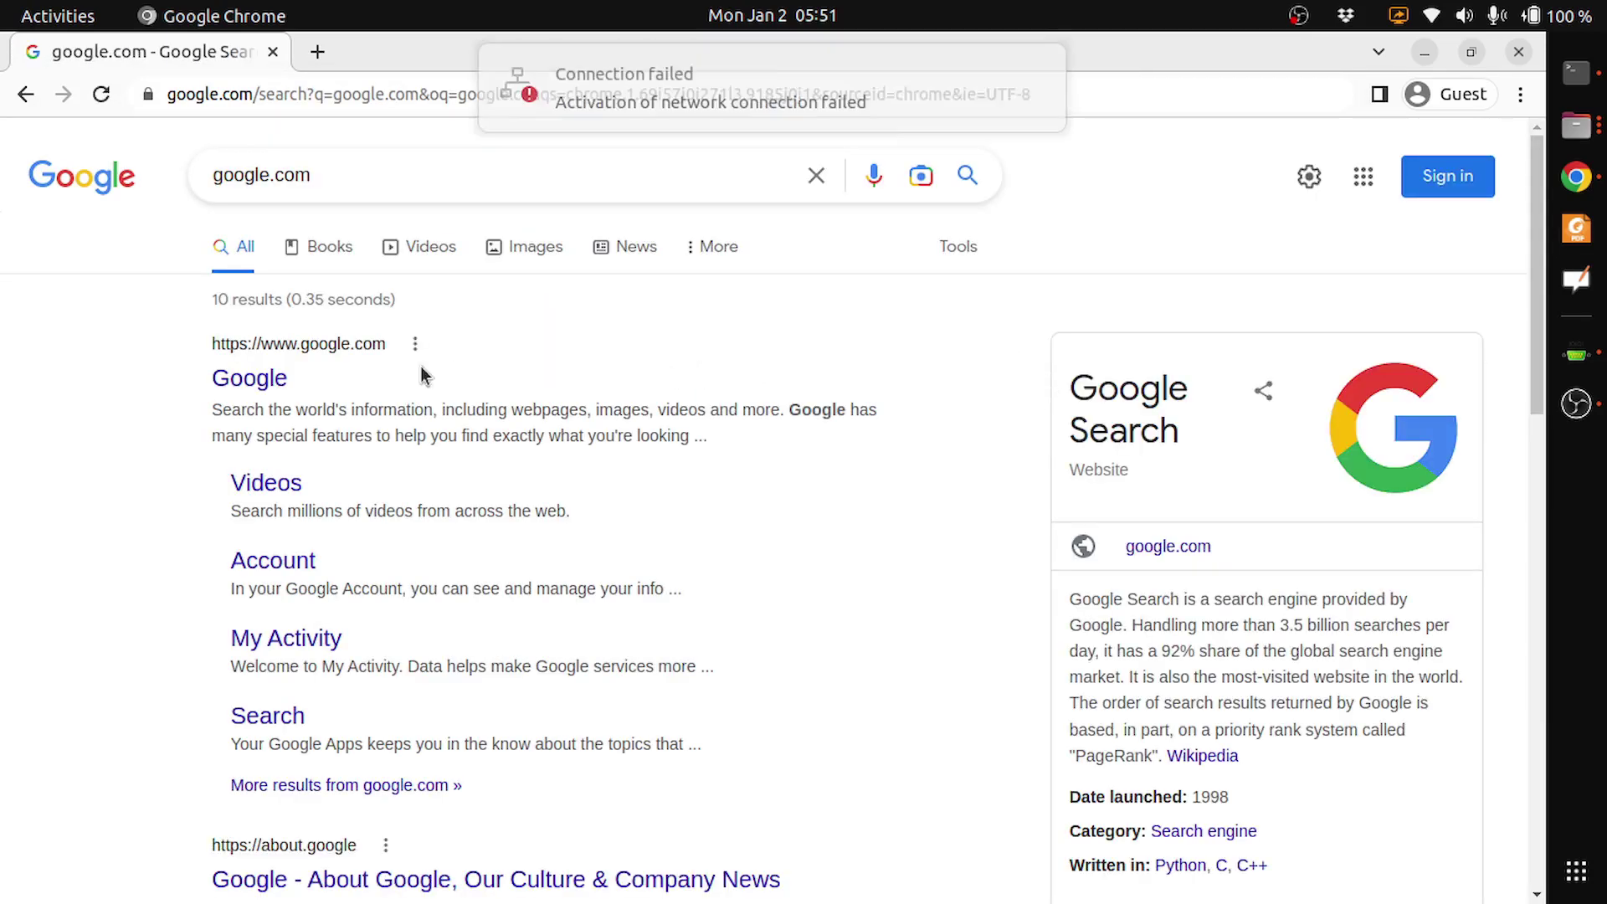
left_click(248, 378)
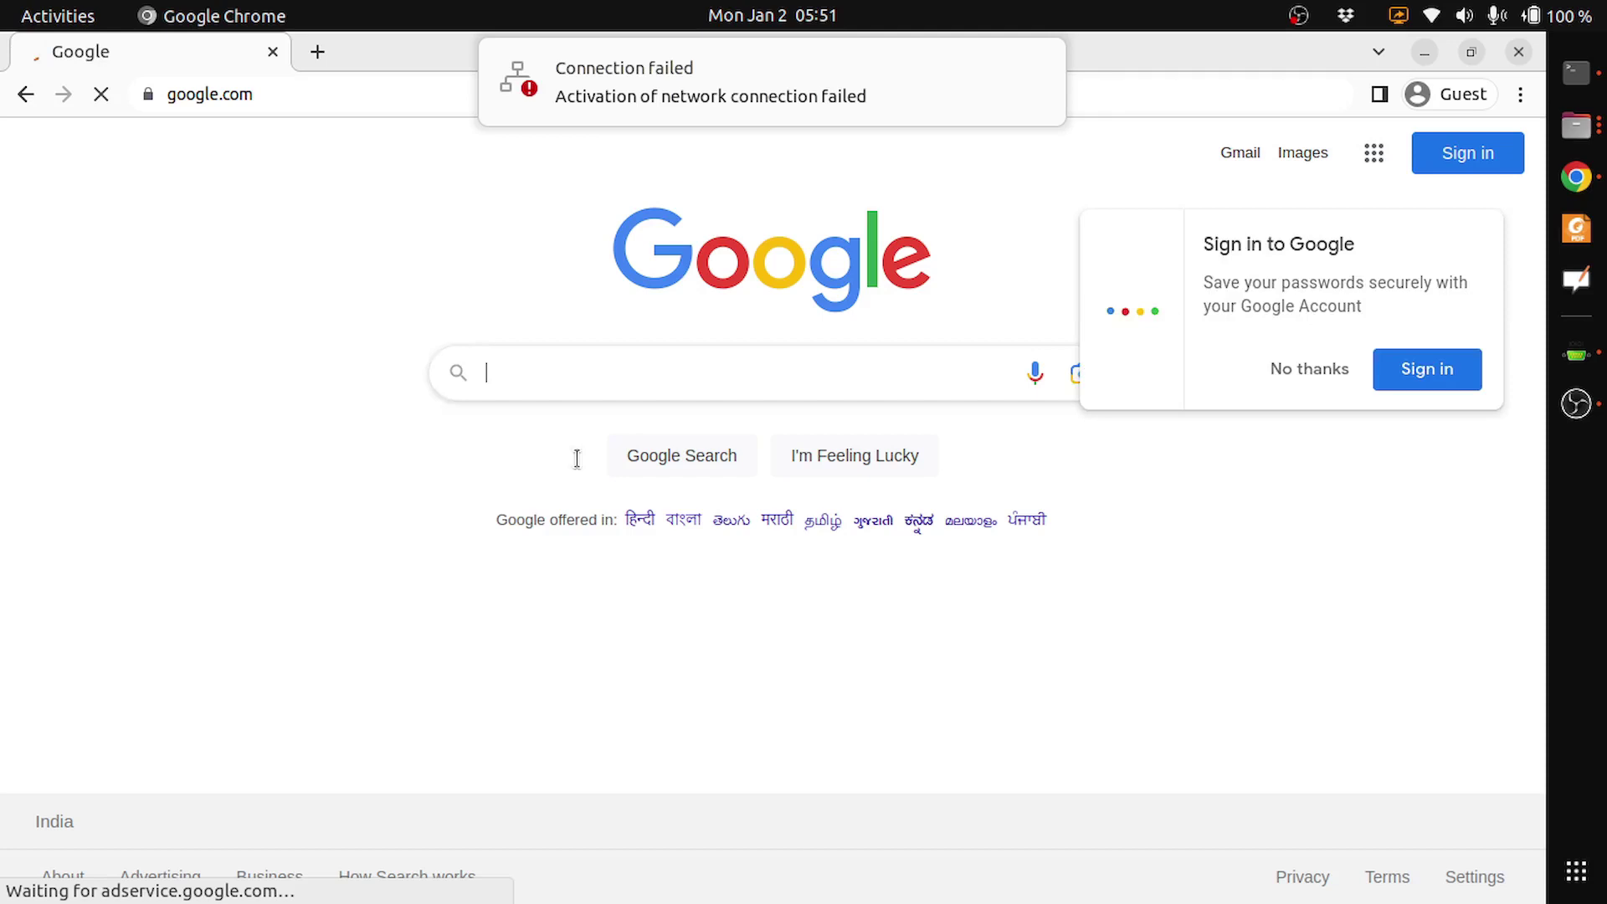
left_click(1038, 66)
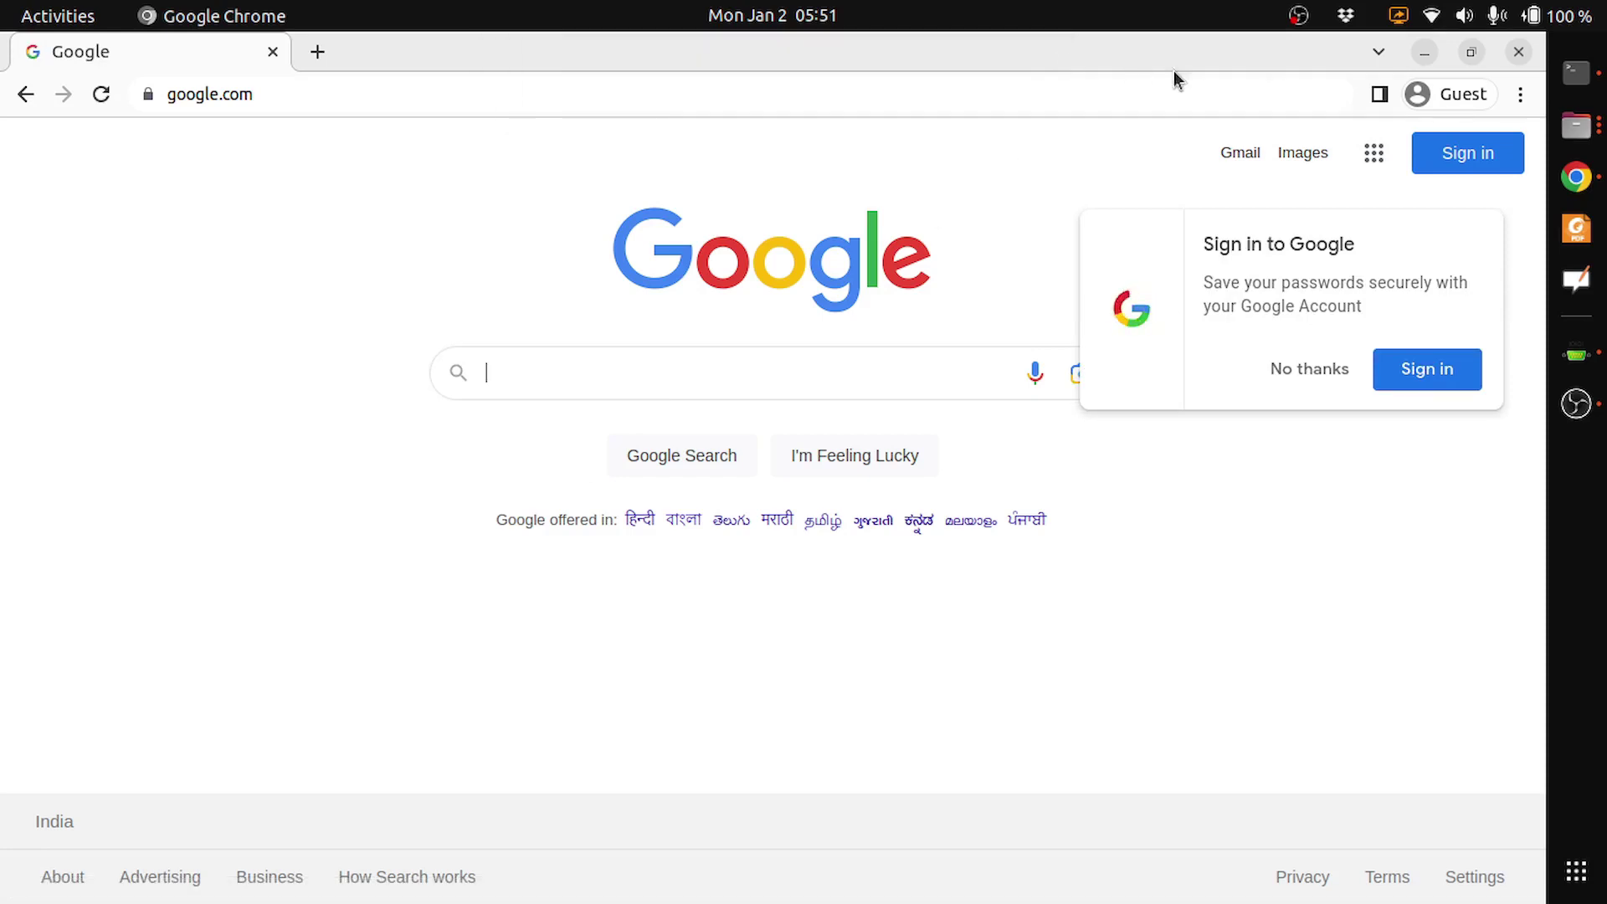
left_click(1578, 73)
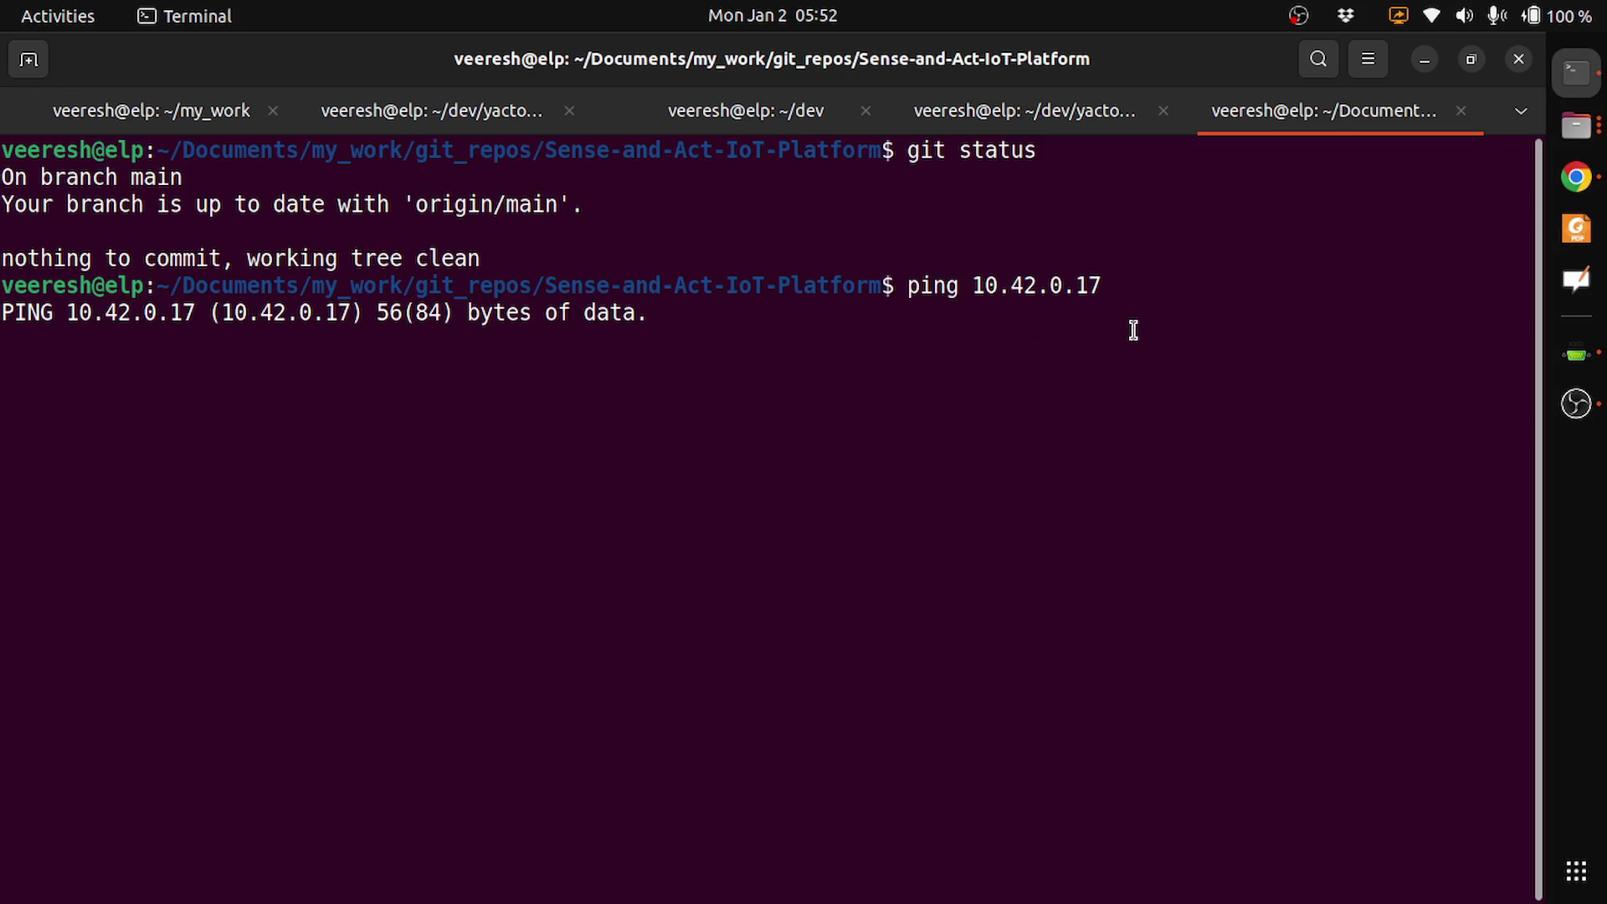
Step: Stop the ping (66 sent, 100% packet loss) and open Settings from the system menu
key("ctrl+c")
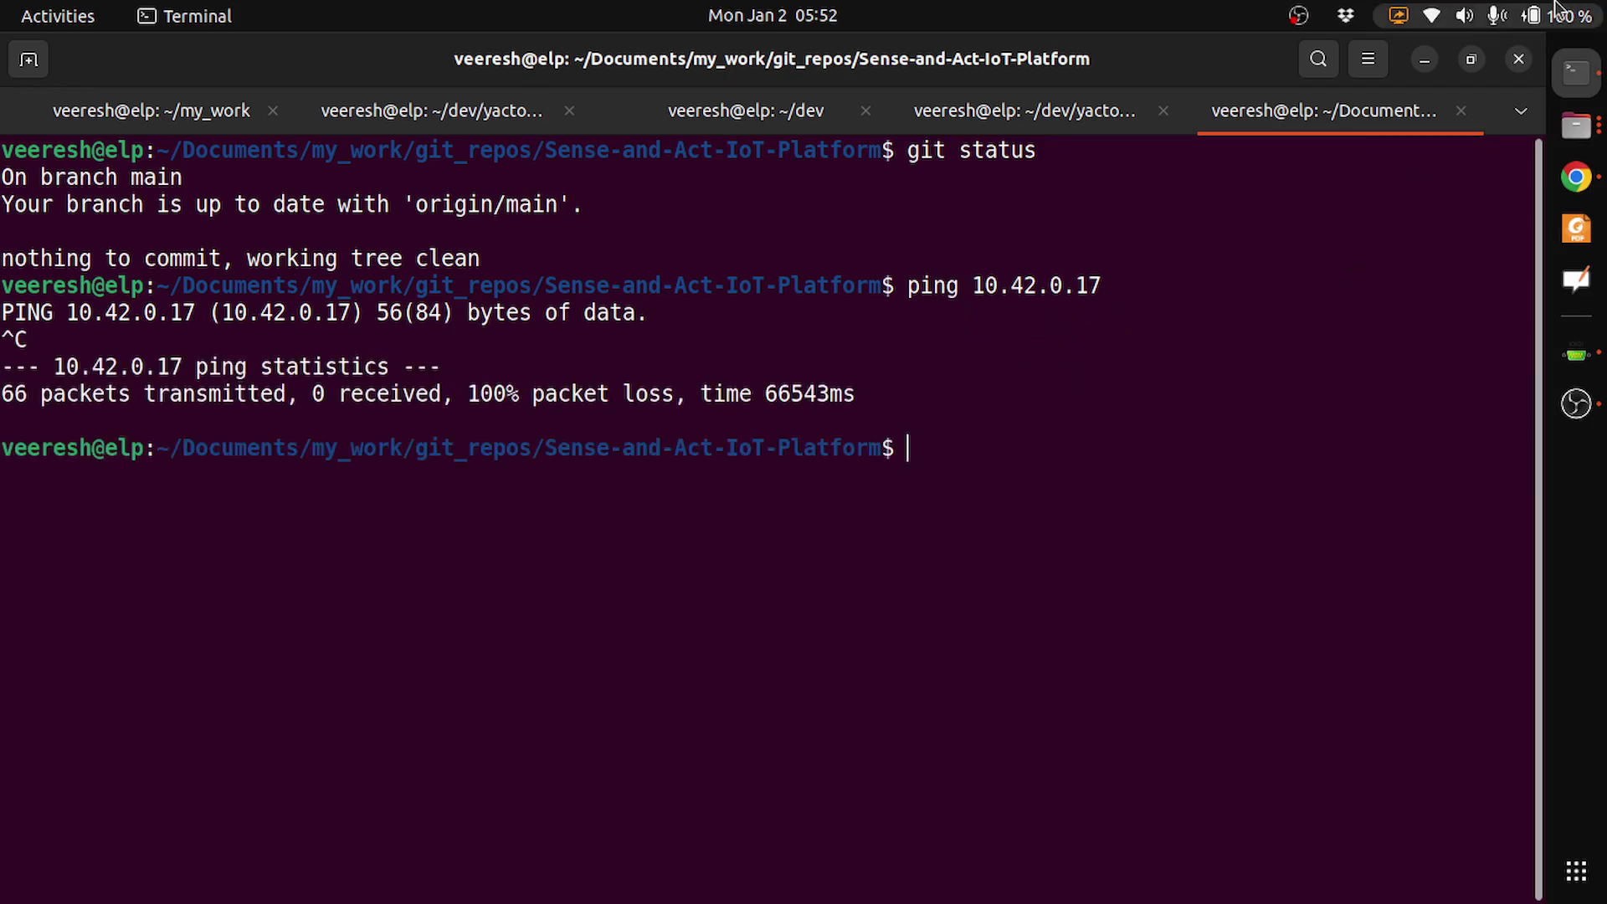
left_click(1558, 10)
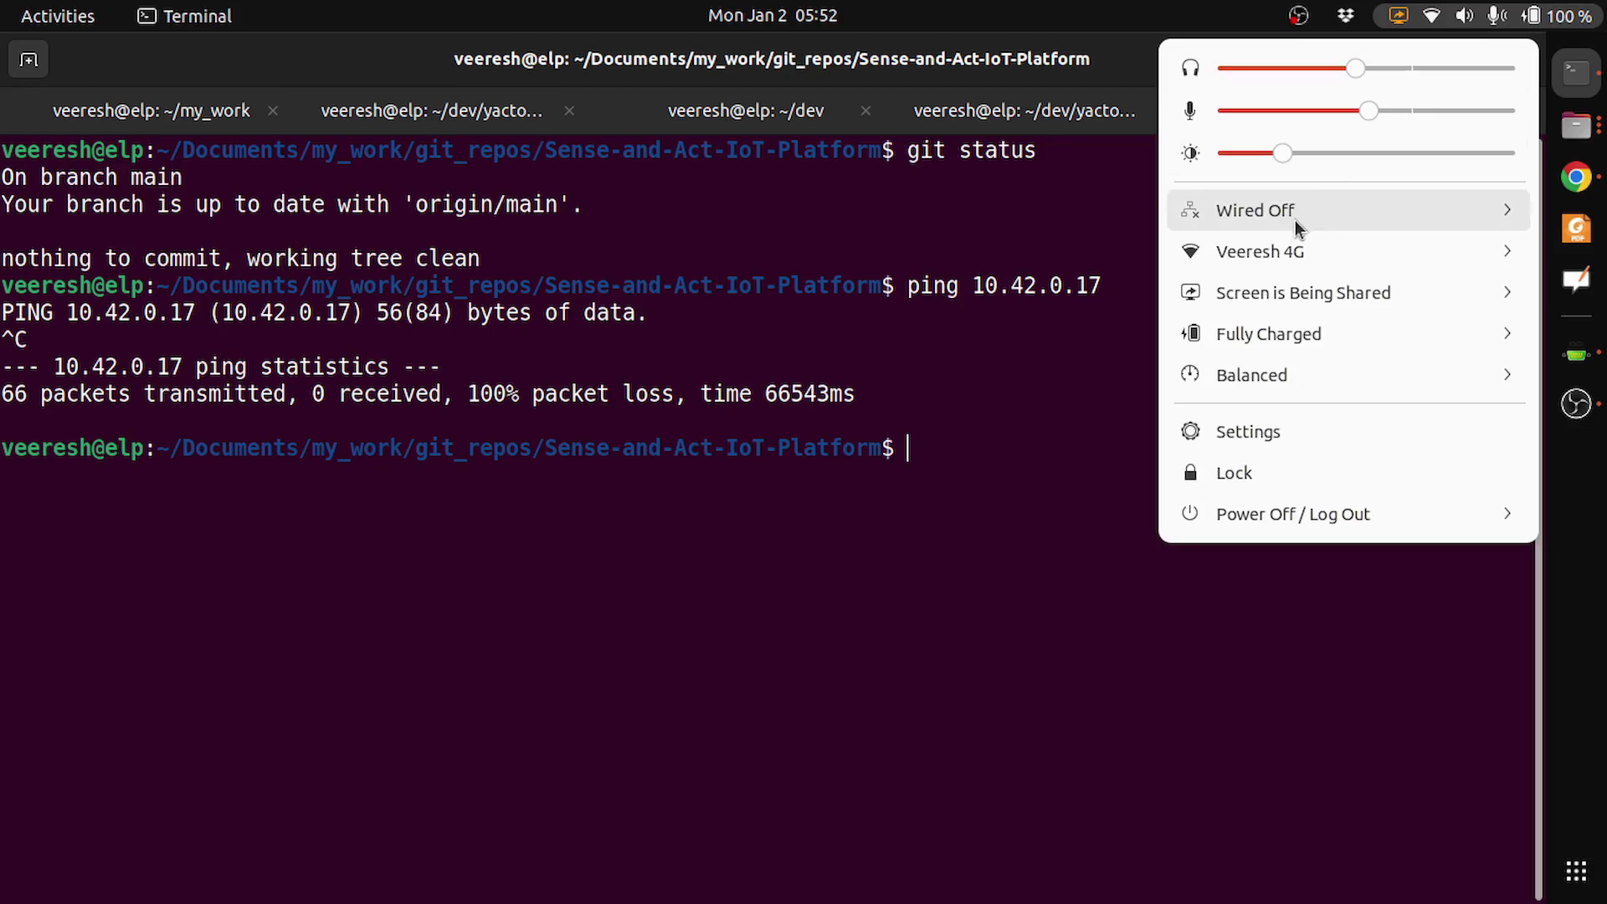
left_click(1260, 434)
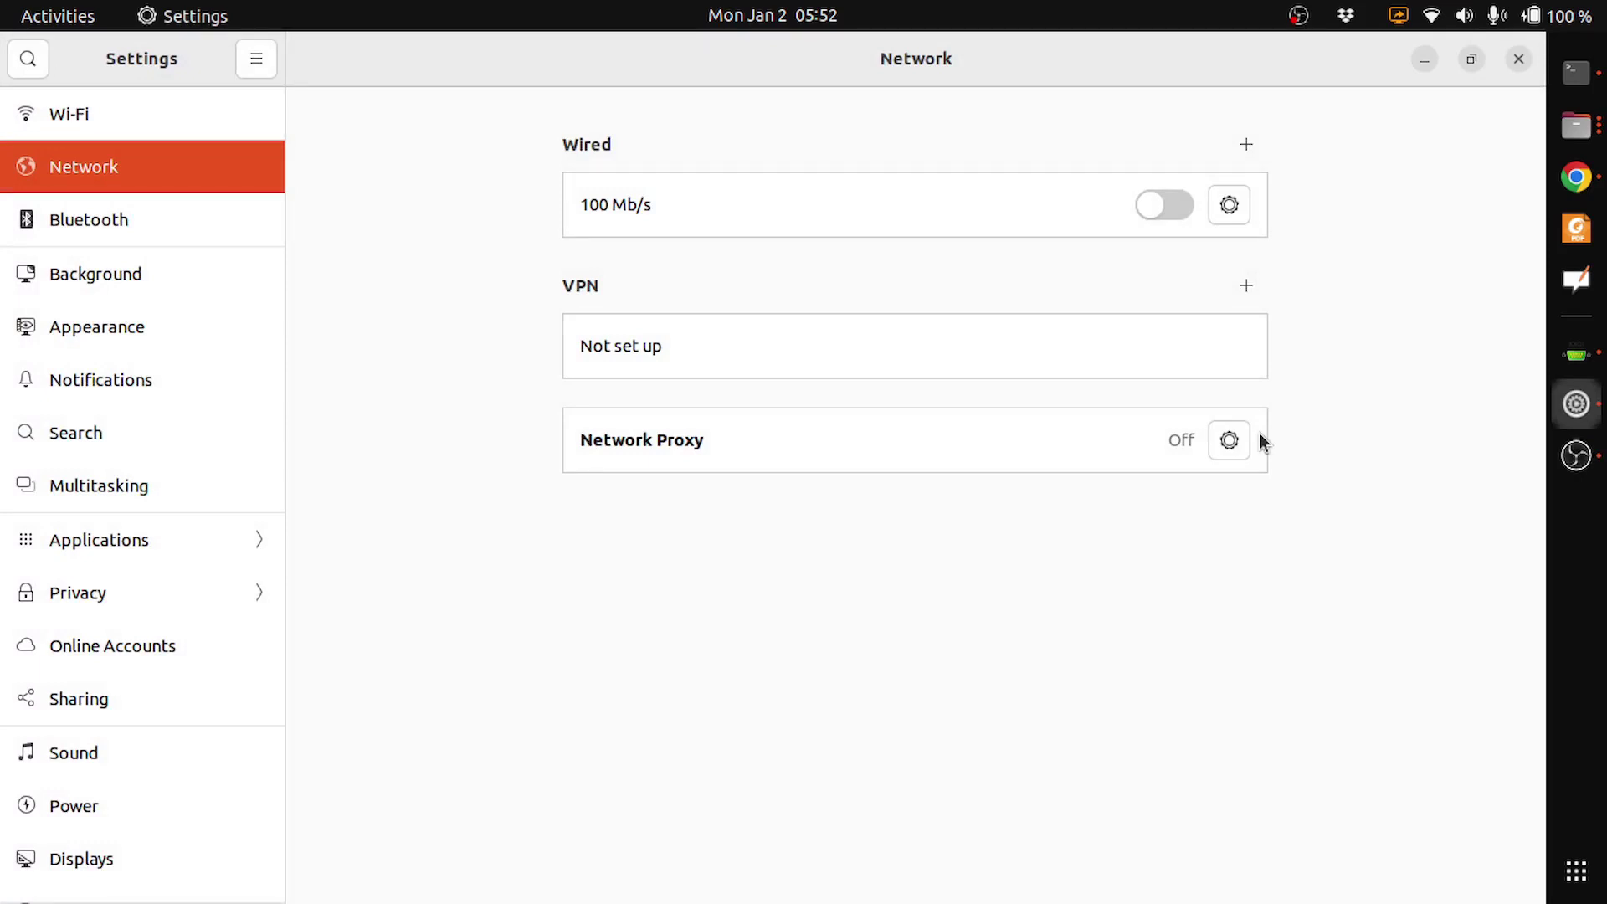
Step: Reopen and then dismiss the top-bar system status menu over the Network settings page
left_click(1415, 18)
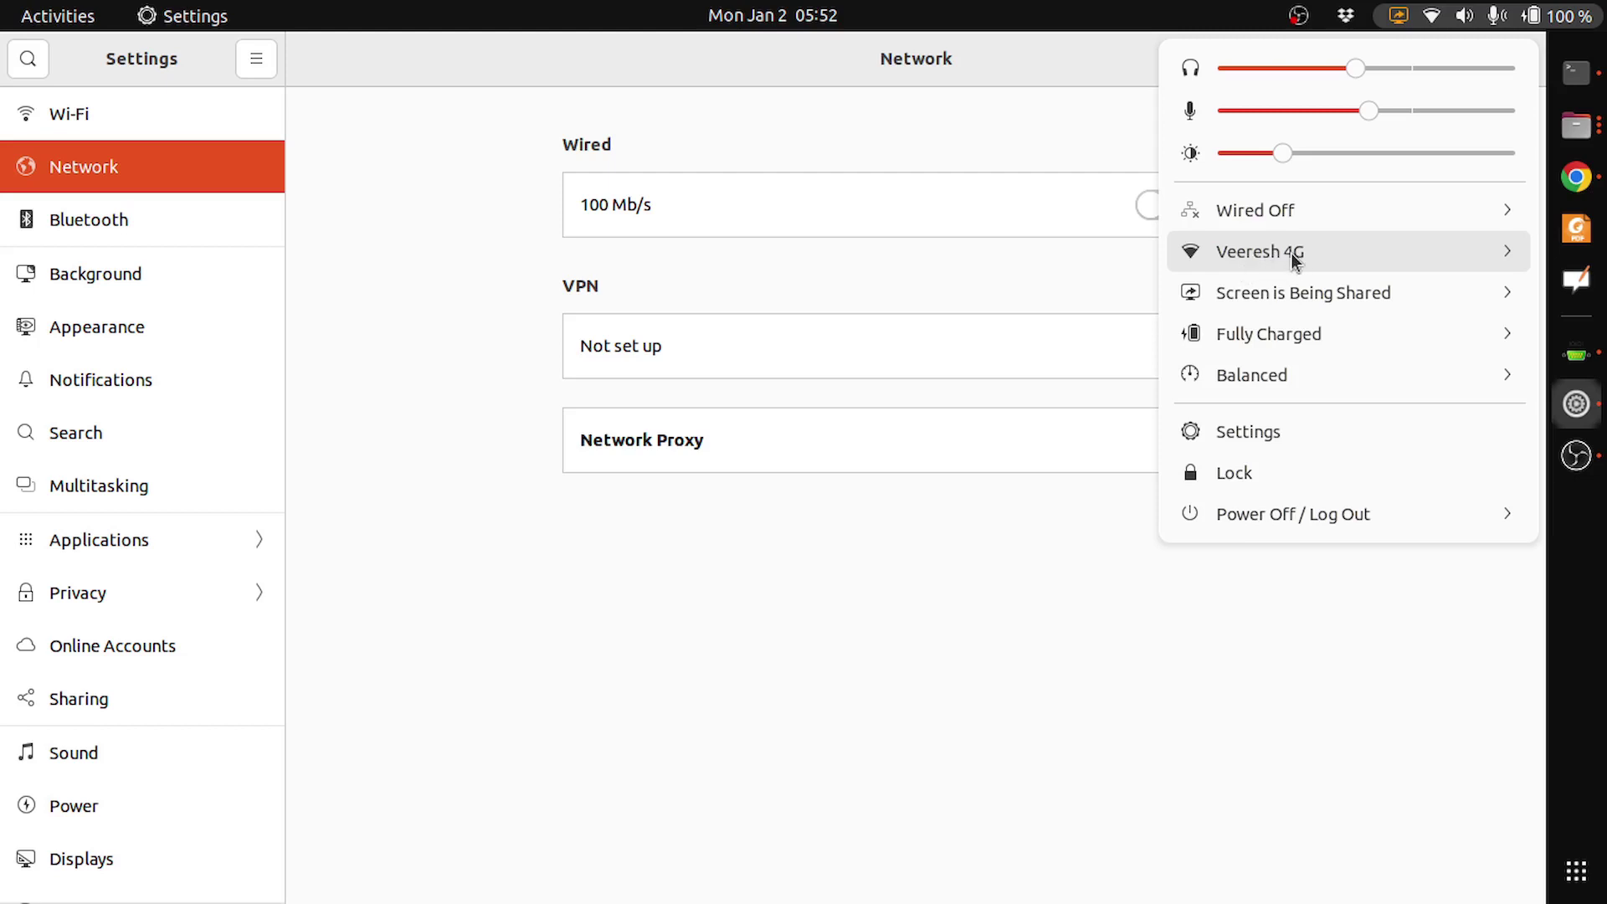
left_click(895, 448)
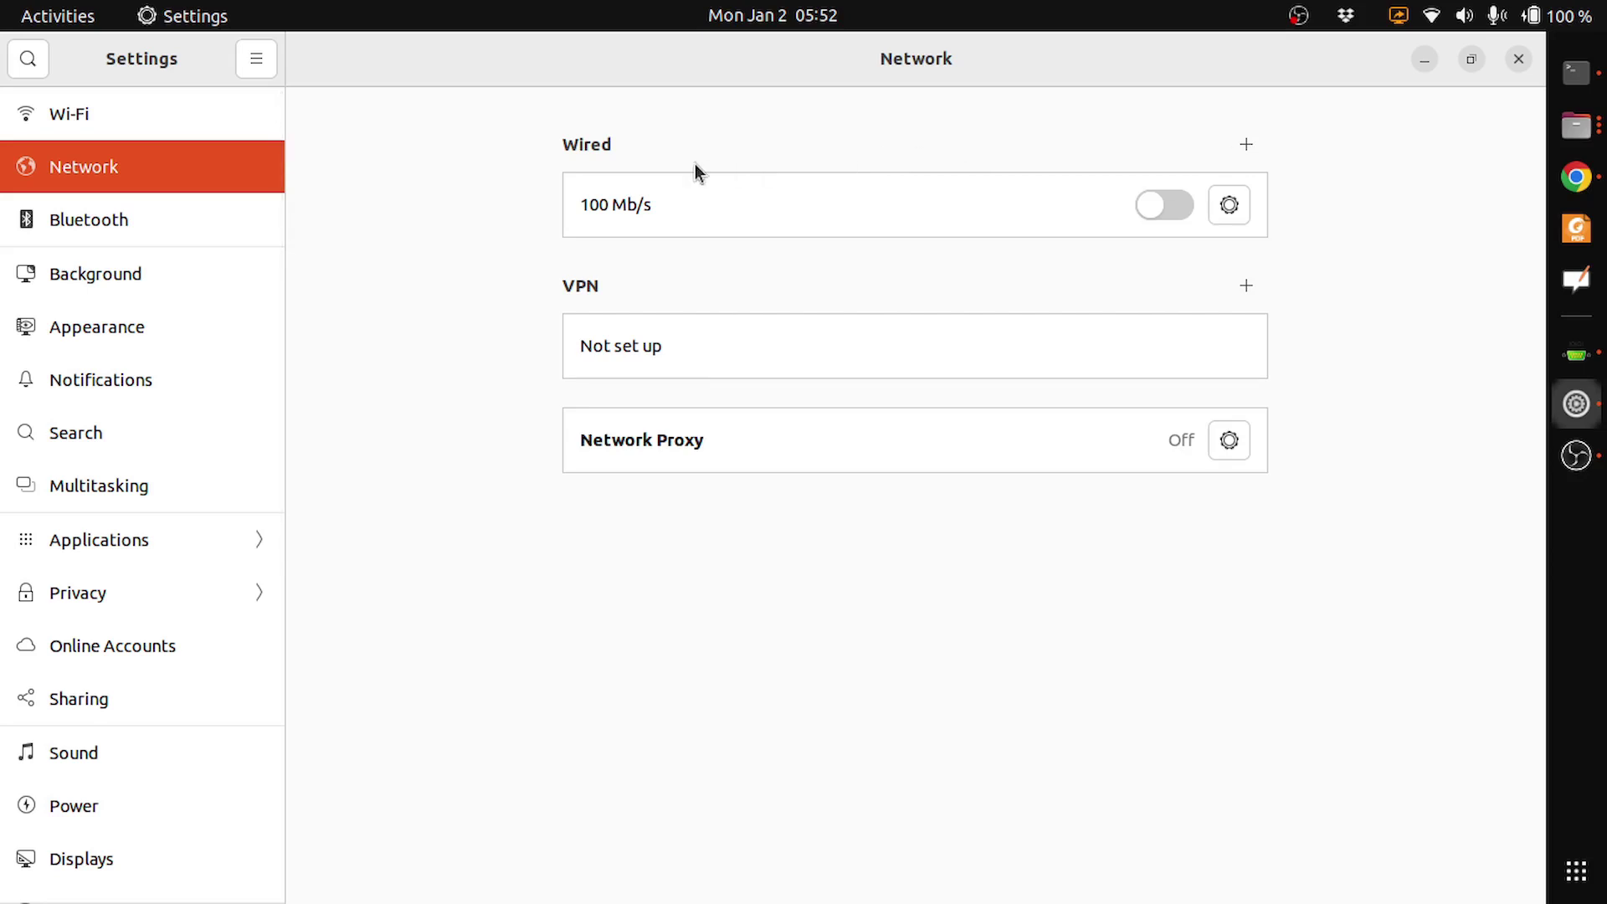
left_click(1247, 146)
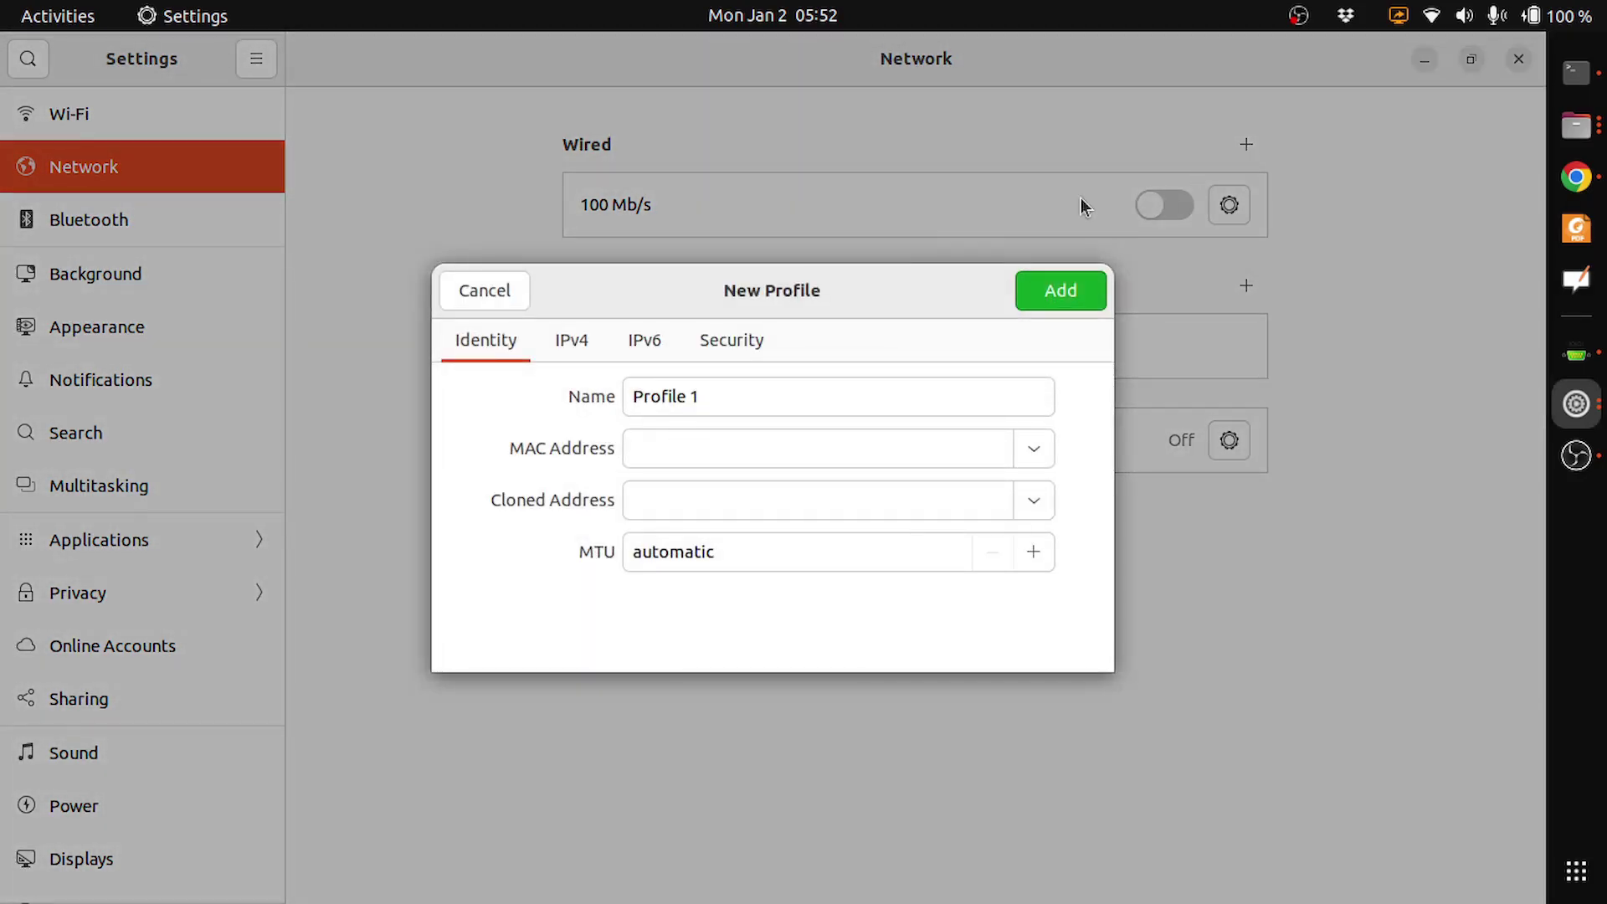
left_click_drag(723, 404, 569, 422)
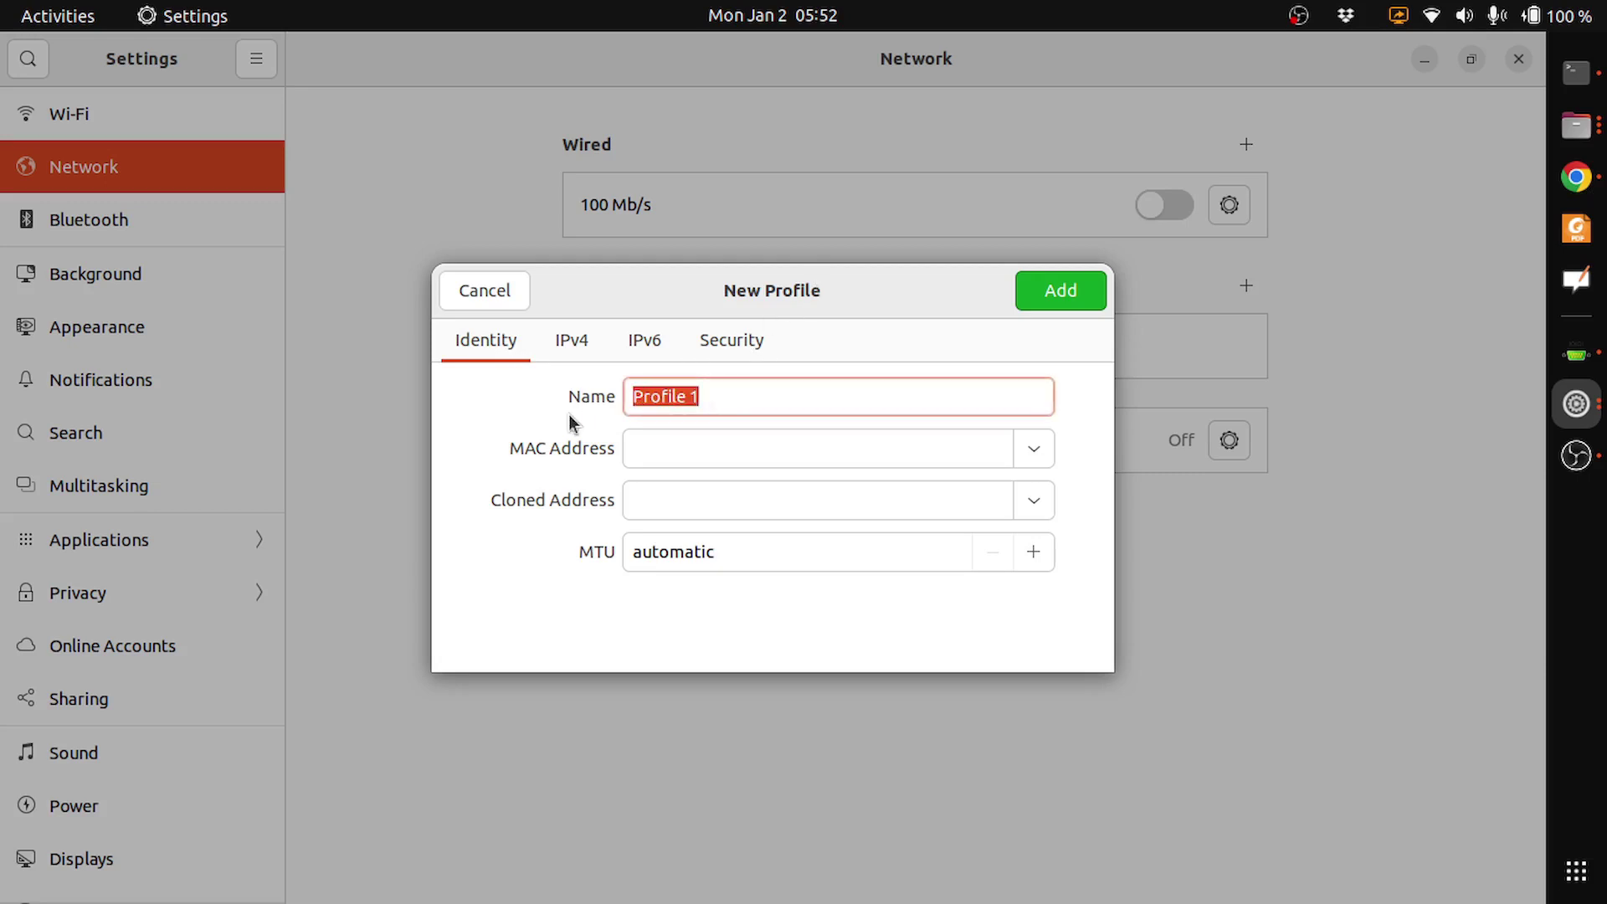
type("Bri")
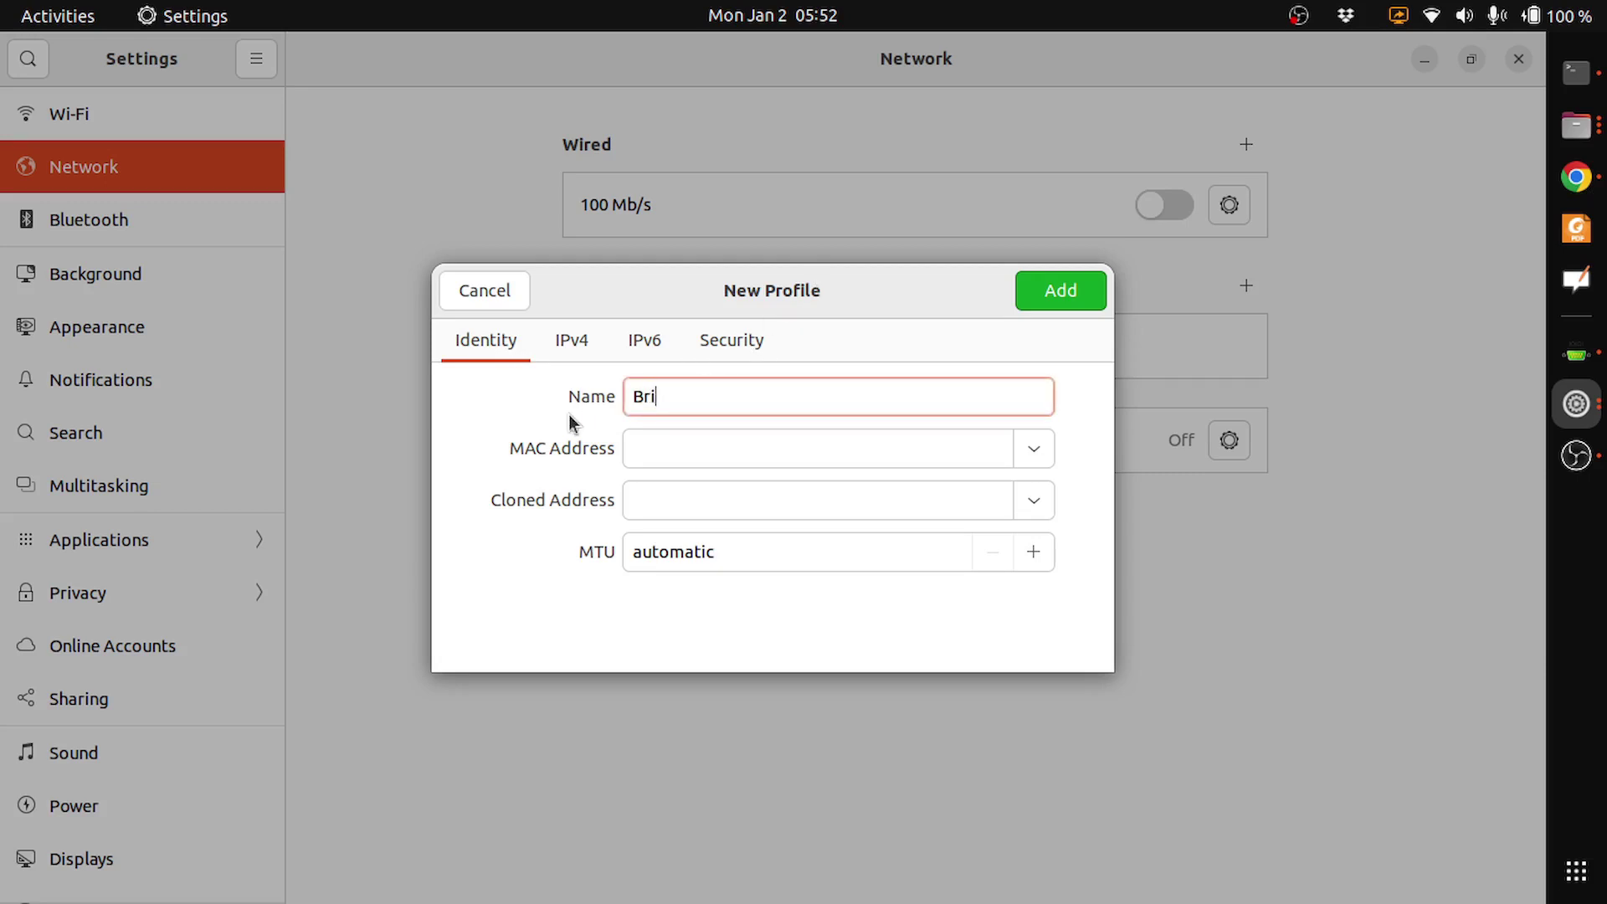
type("dge")
left_click(686, 445)
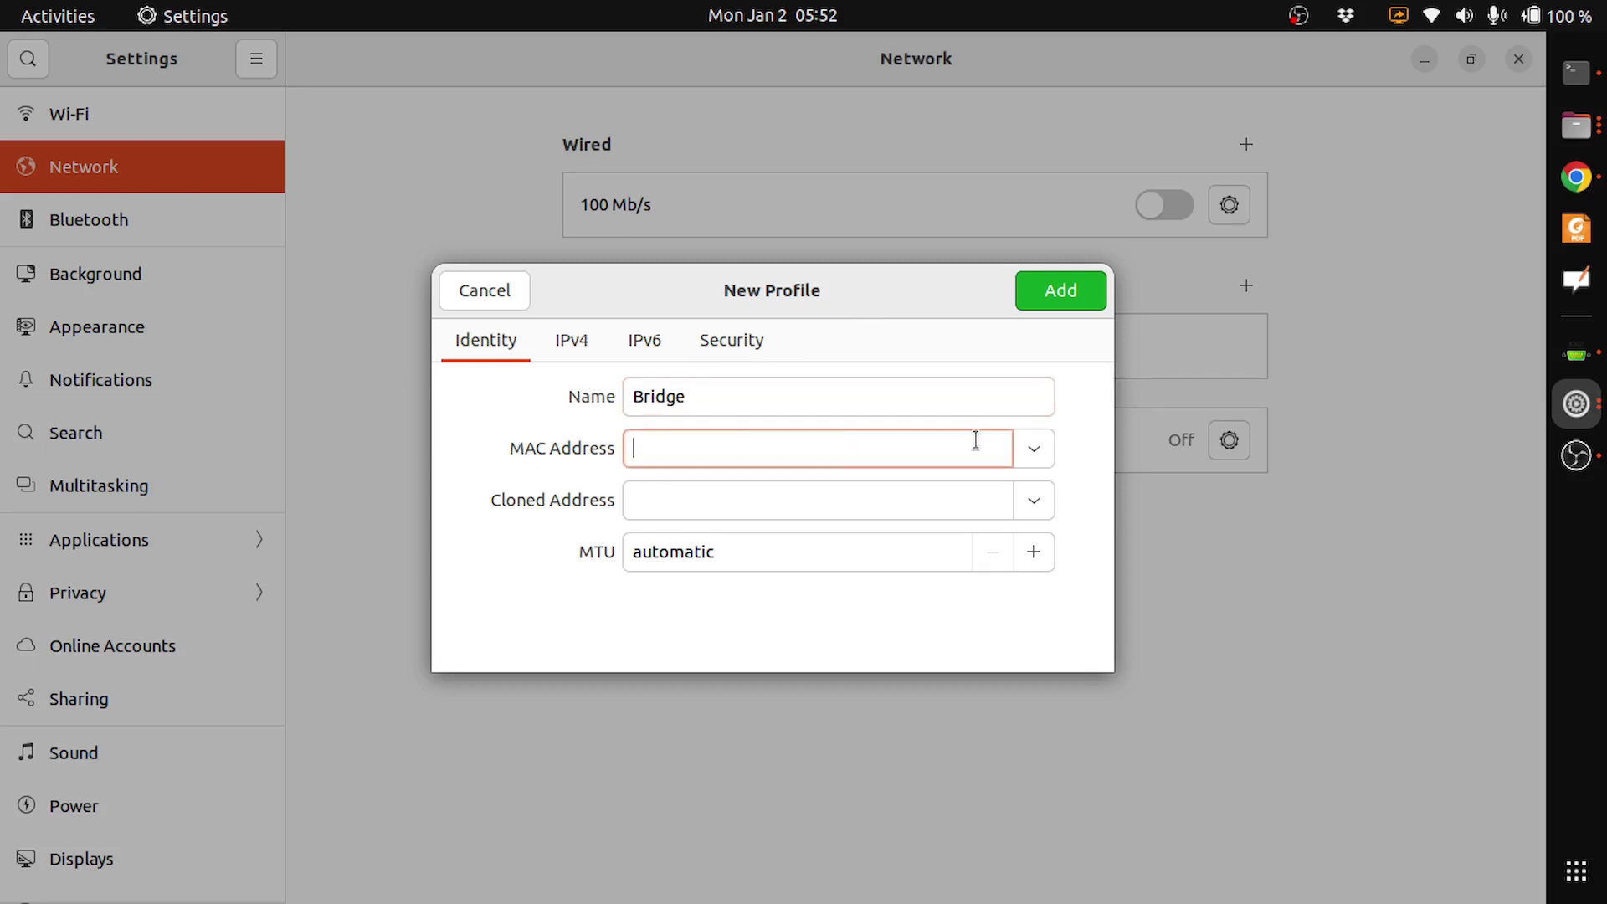
left_click(1034, 452)
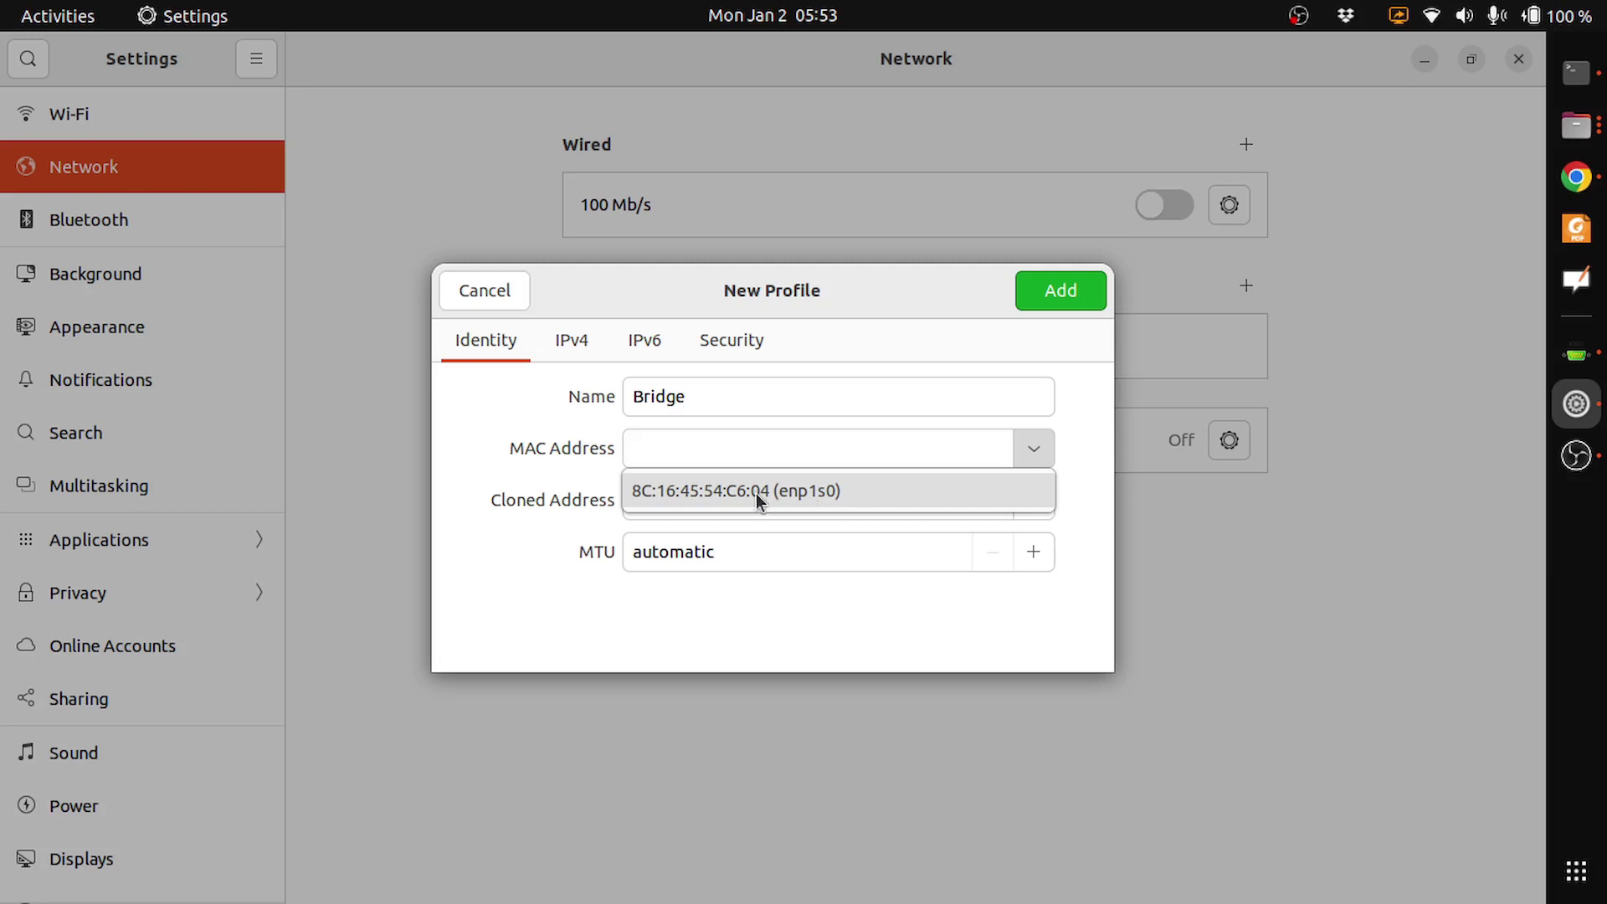
left_click(793, 499)
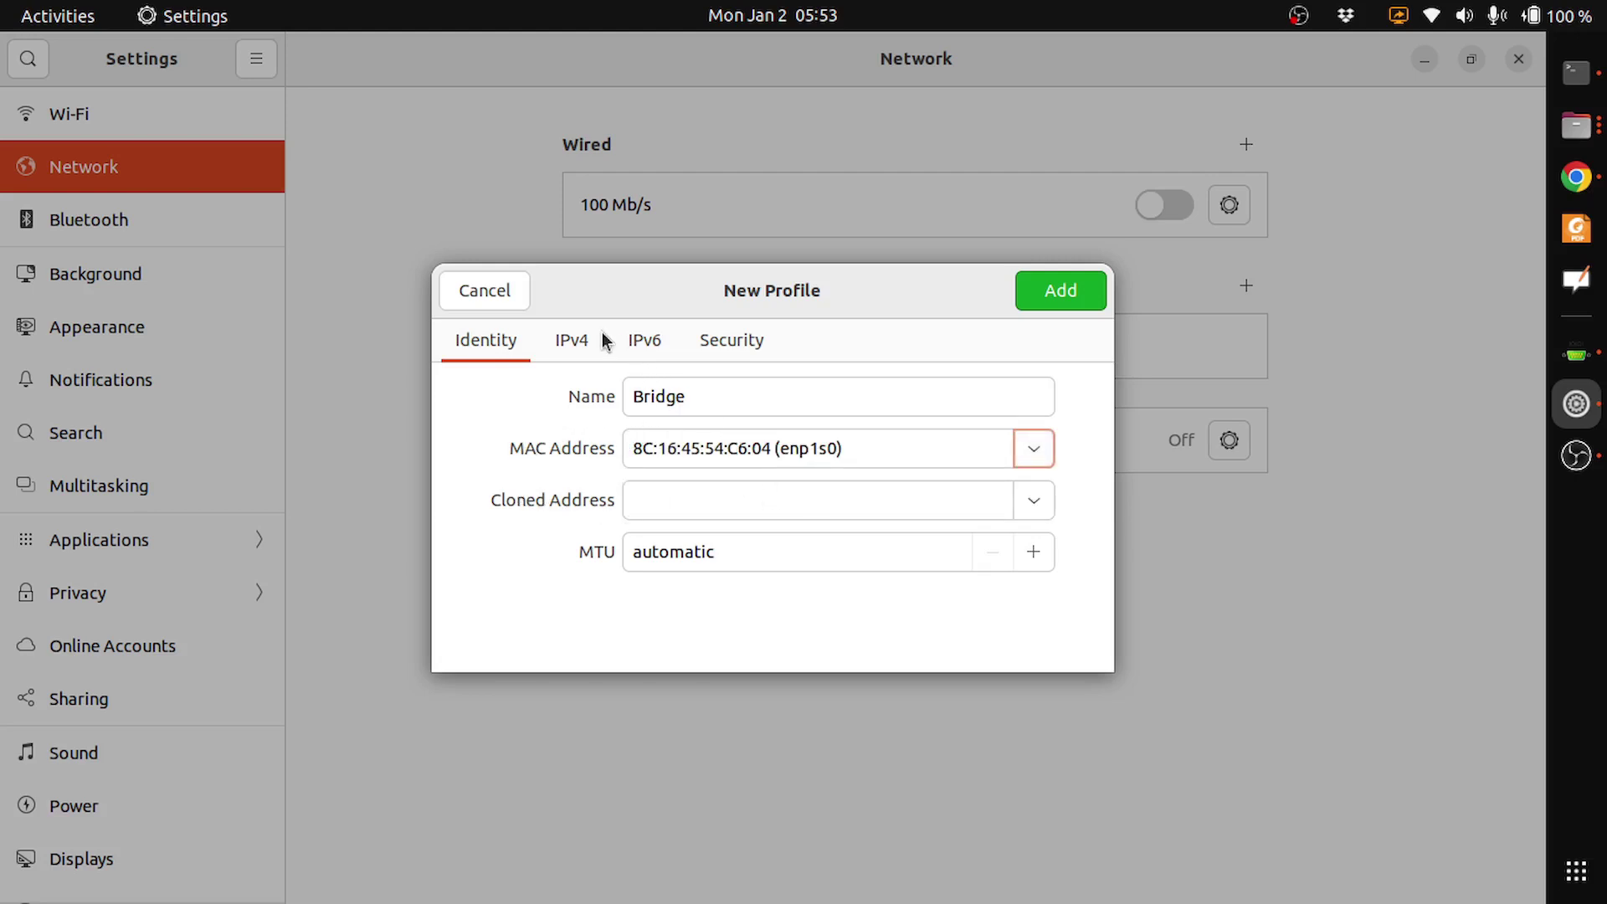
Step: Set the Bridge profile's IPv4 method to 'Shared to other computers'
left_click(576, 345)
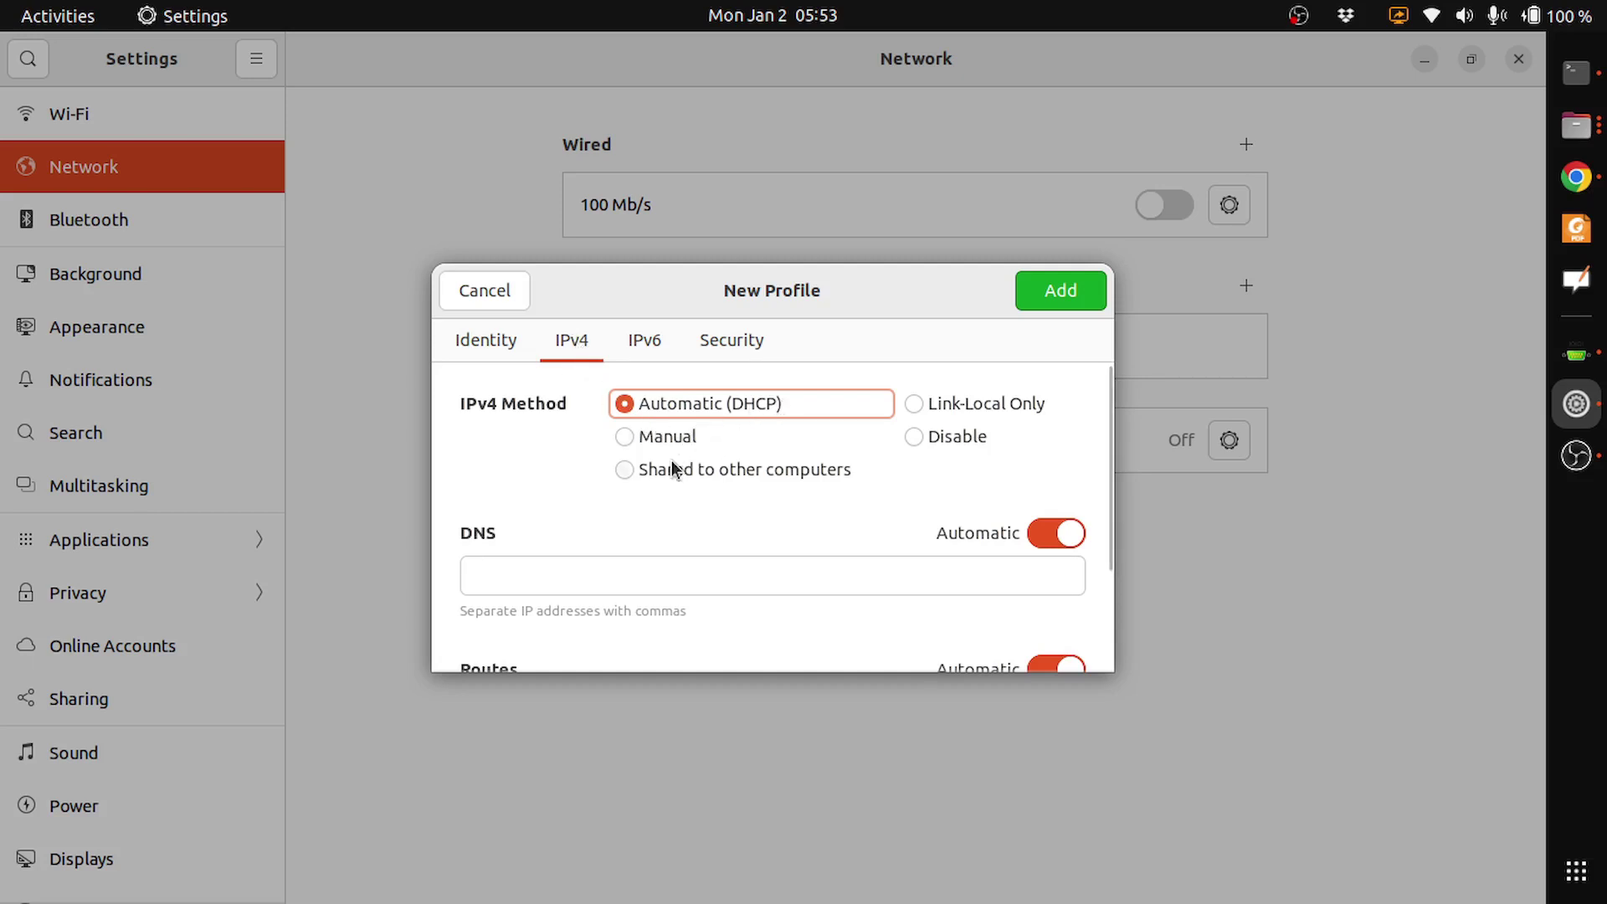
left_click(628, 469)
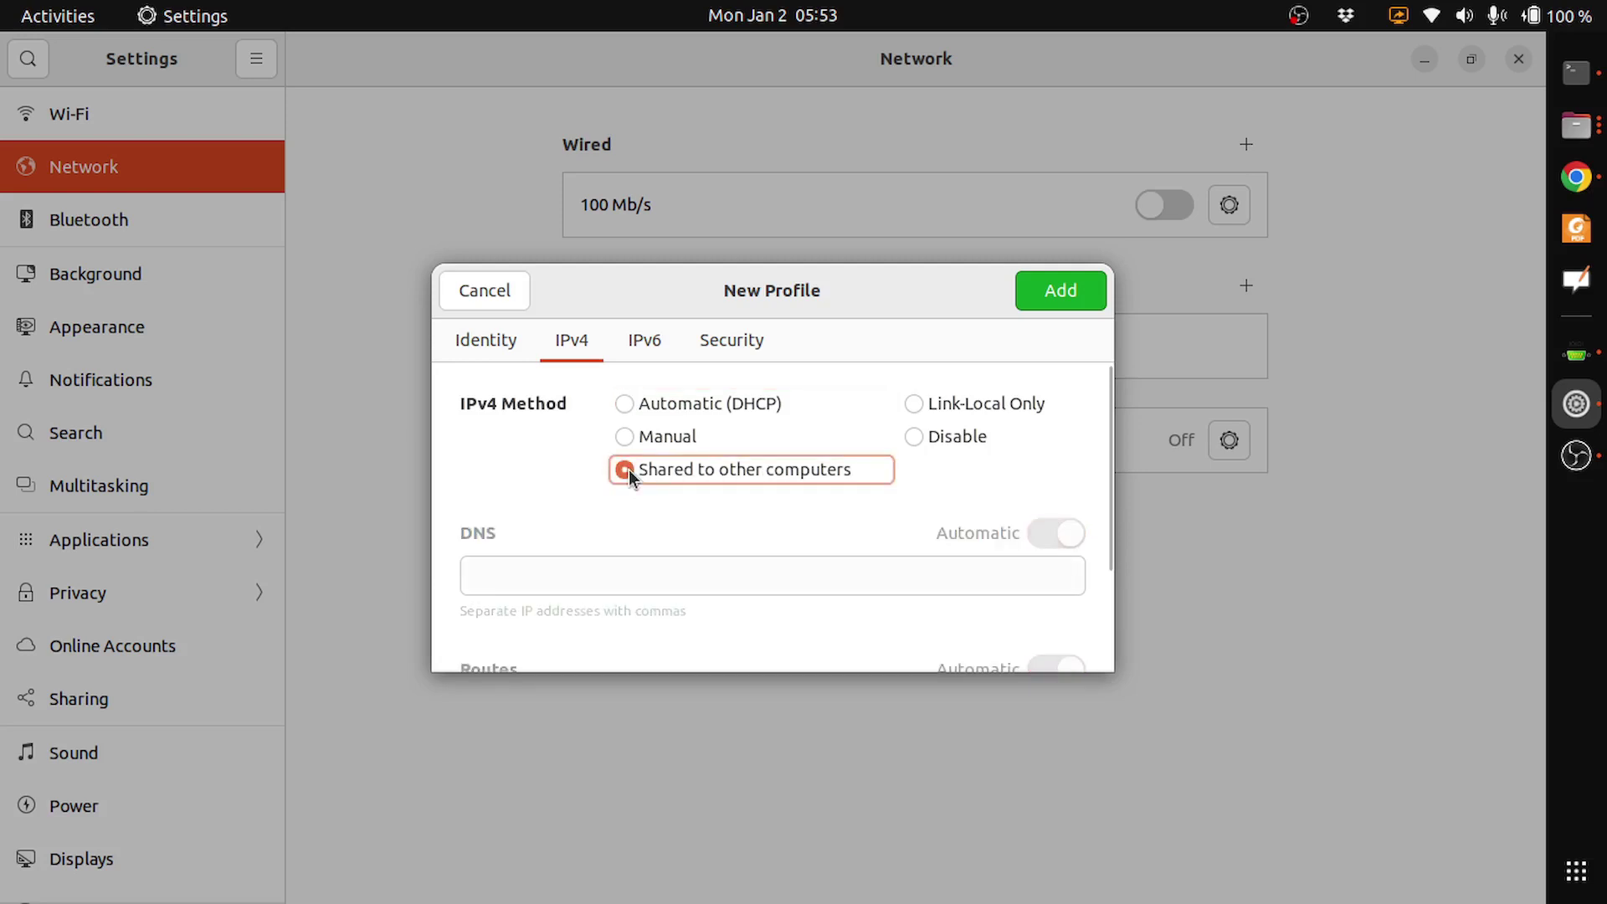
Step: Add the Bridge profile and select Bridge under Wired in the status menu, taking 10.42.0.1
left_click(1062, 291)
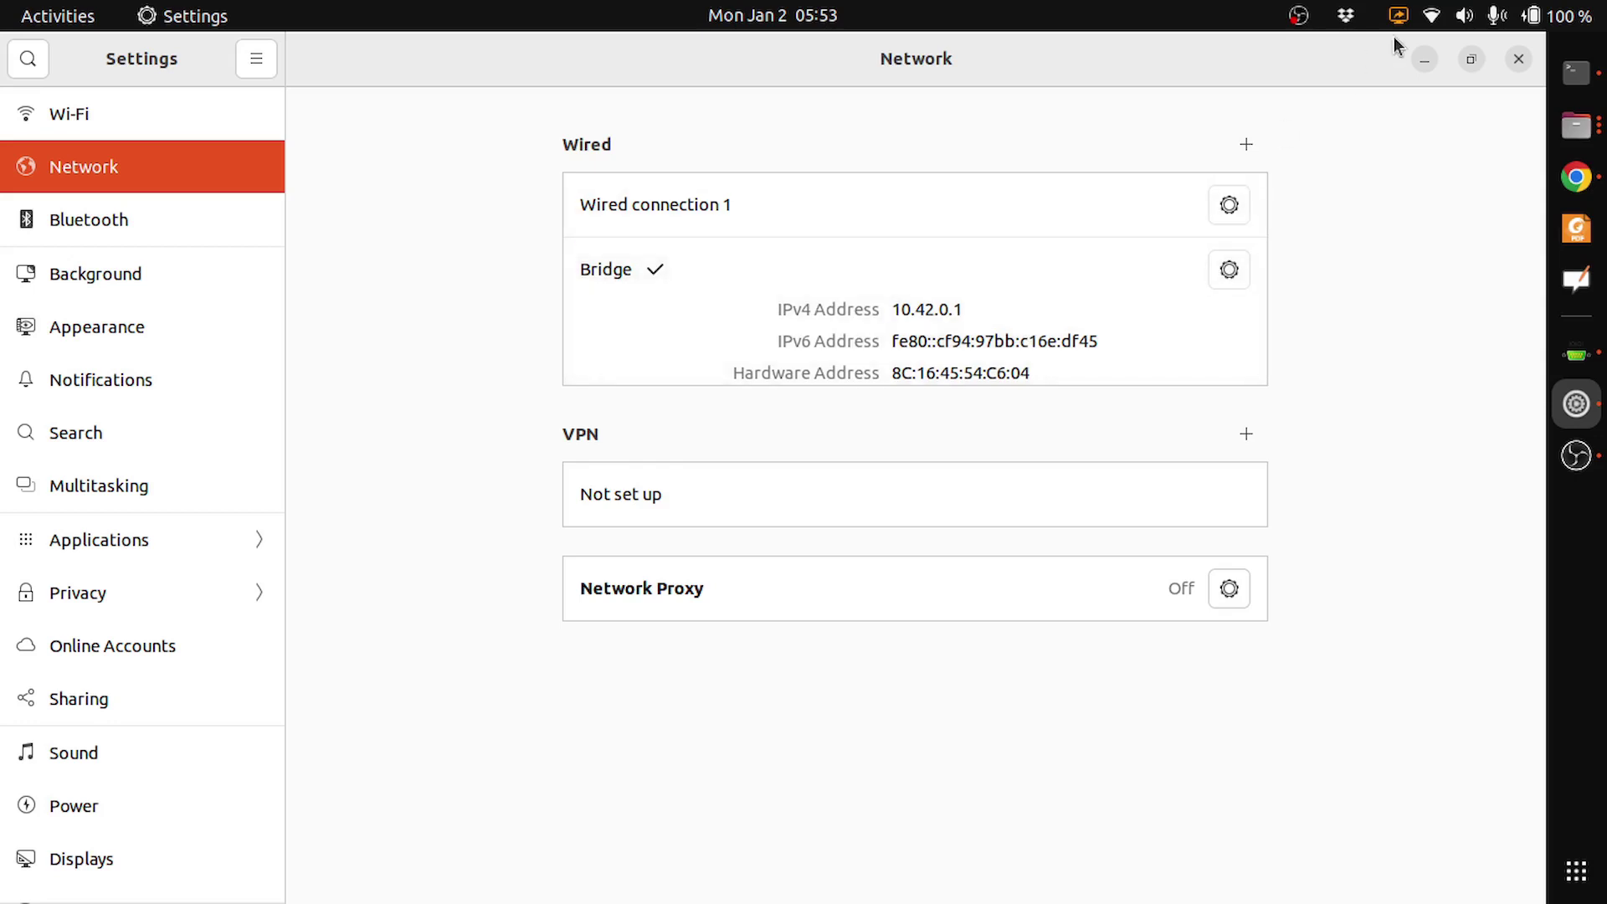
left_click(1504, 12)
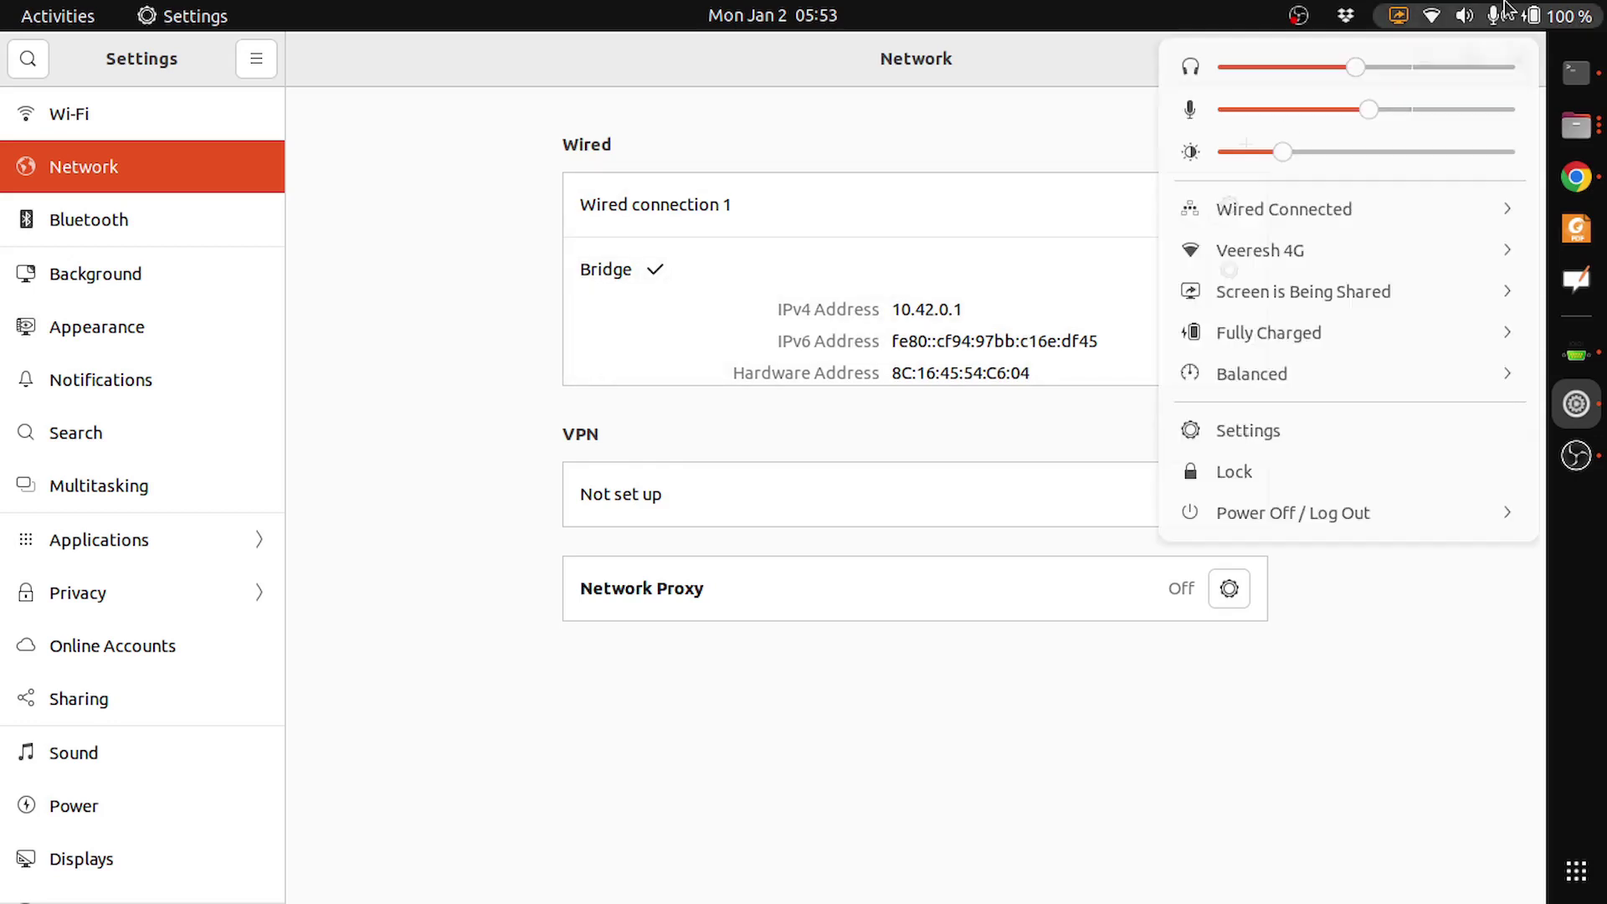
left_click(1359, 215)
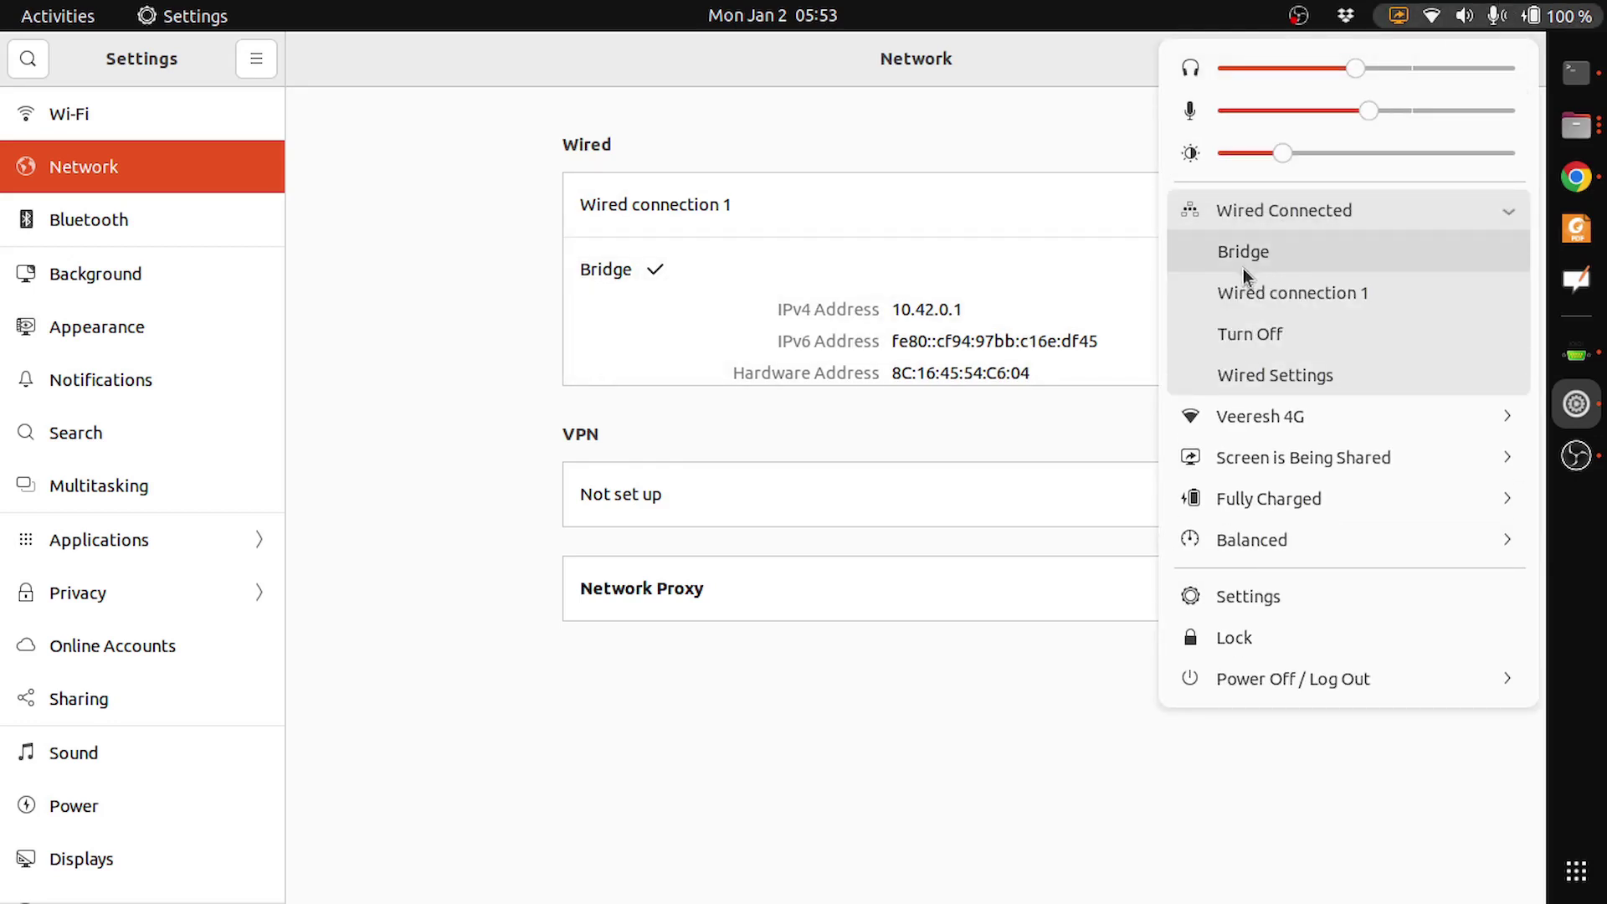
left_click(1279, 253)
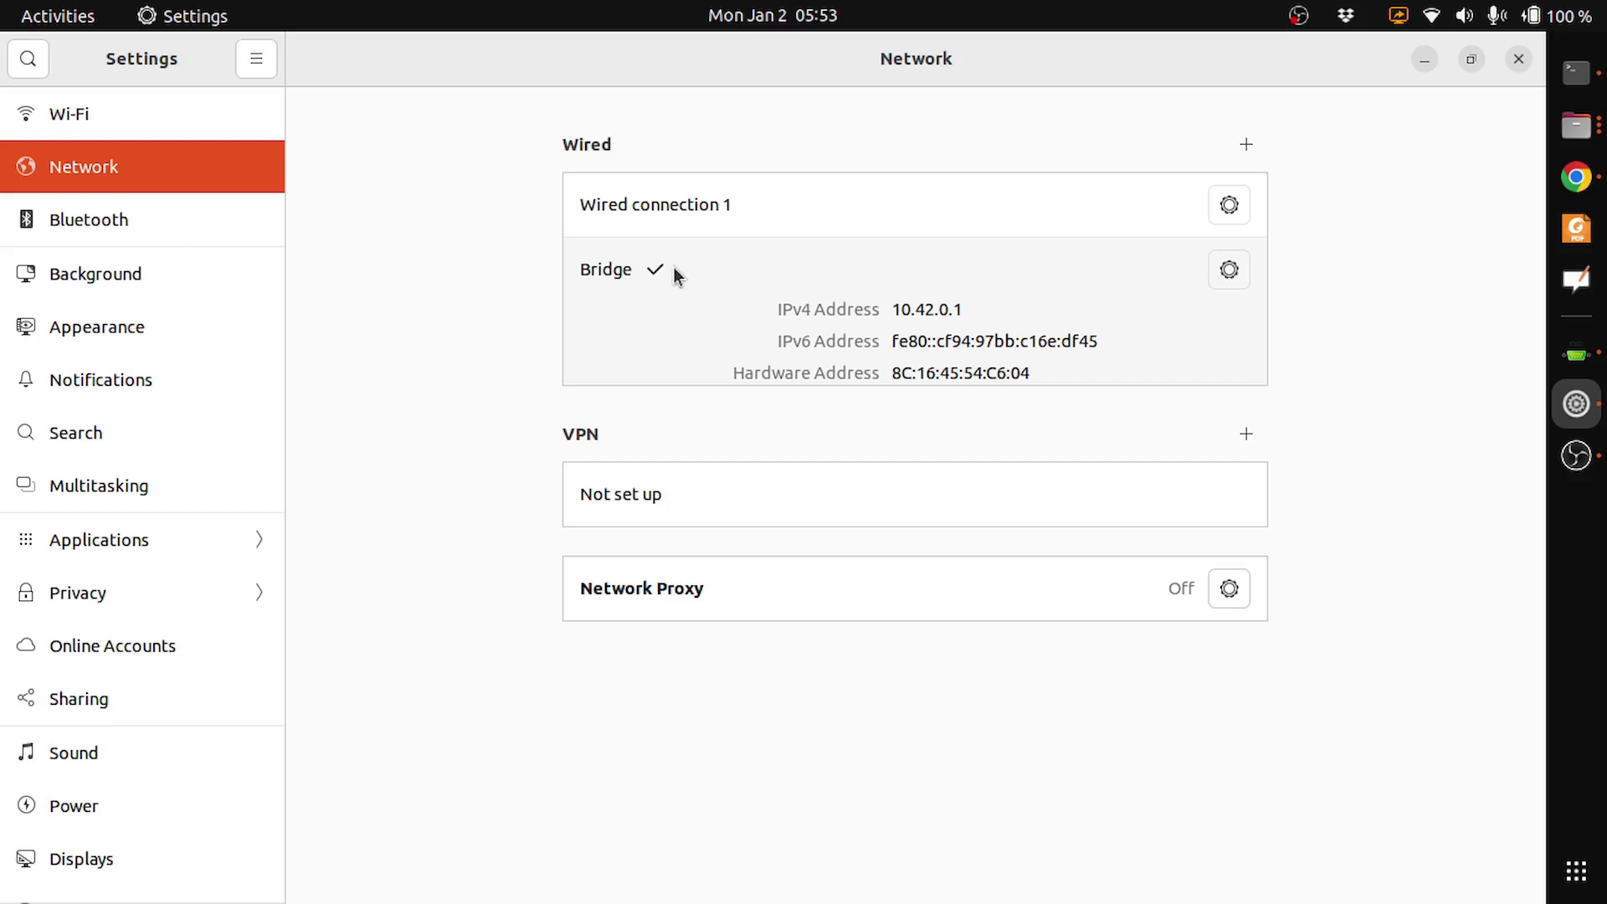
Step: Rerun ifconfig in GTKTerm to confirm eth0 at 10.42.0.17, then return to the host terminal
left_click(1578, 73)
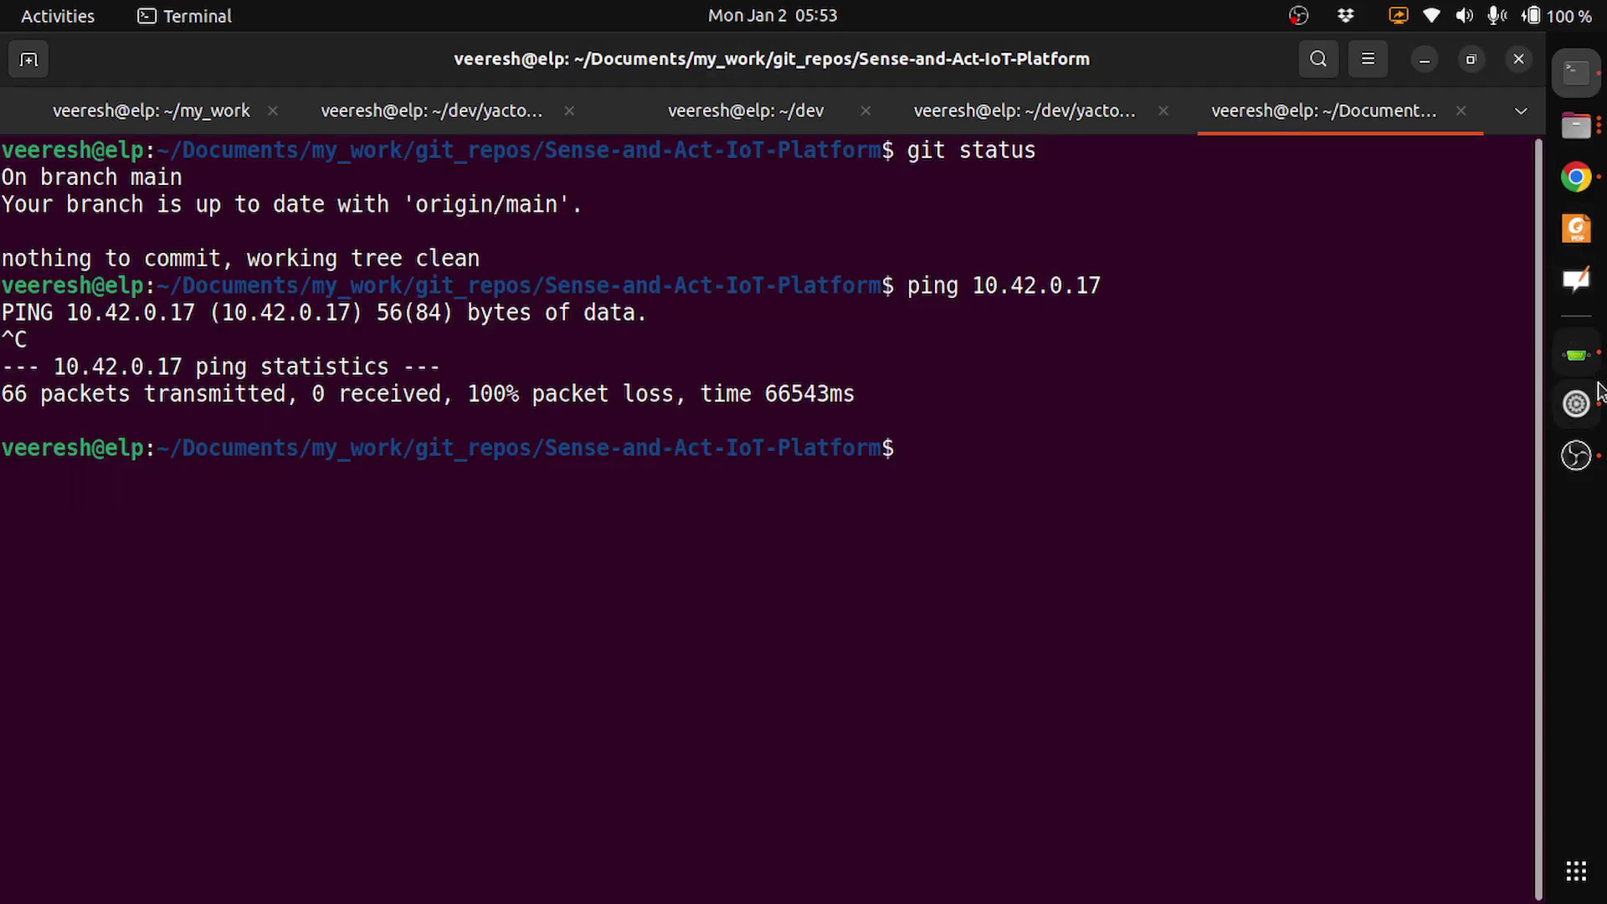
left_click(1581, 362)
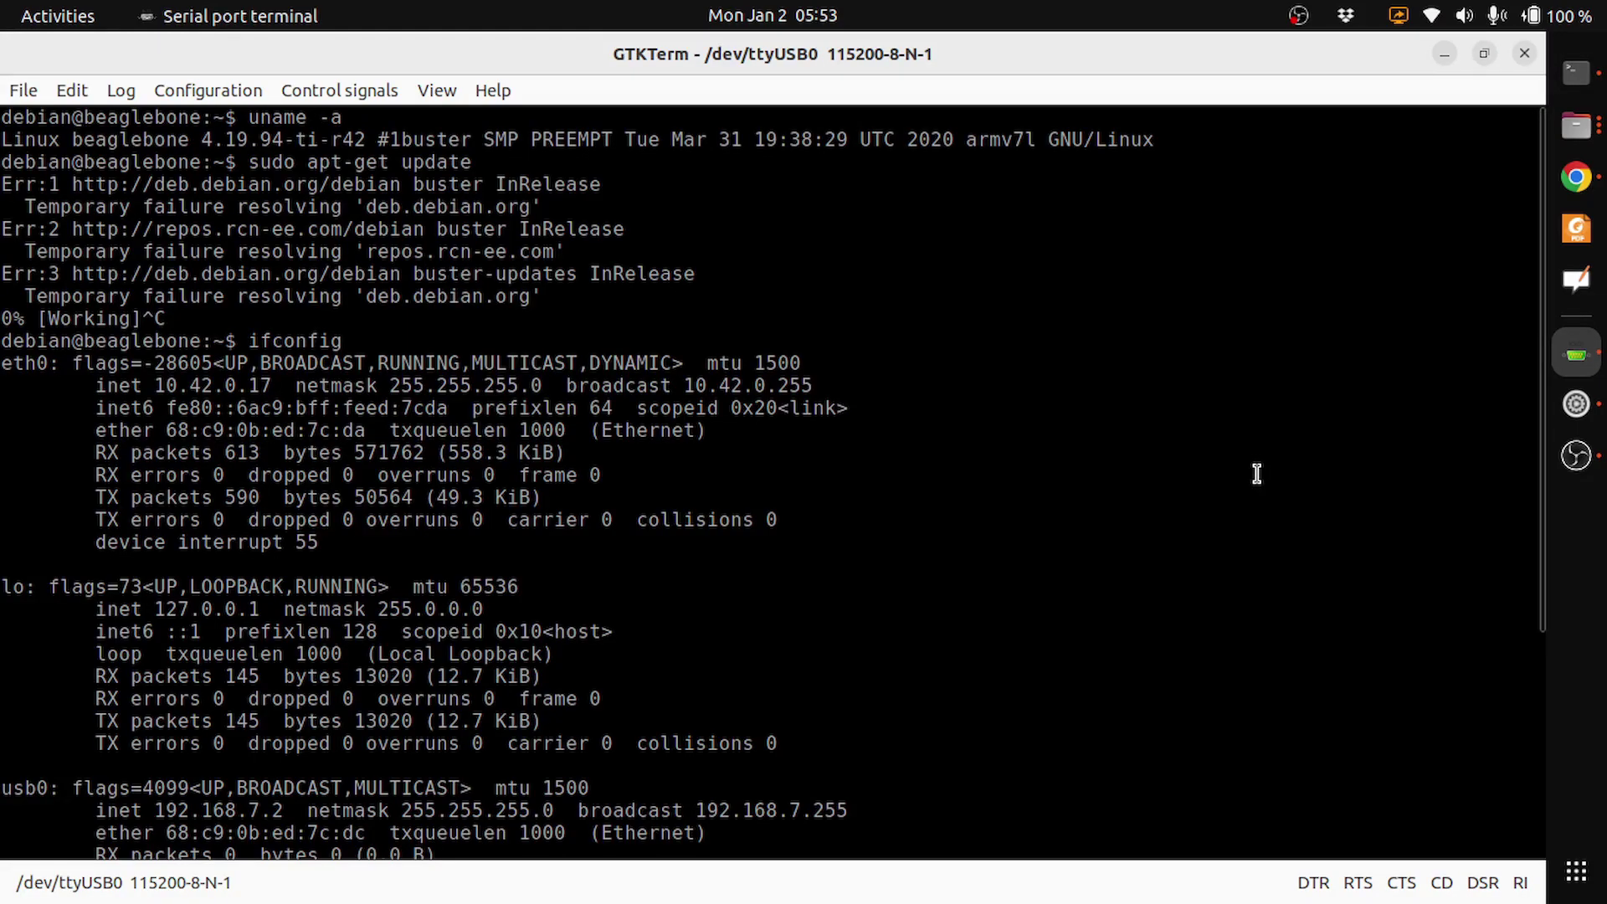
scroll(1255, 474, "down", 5)
key("Return")
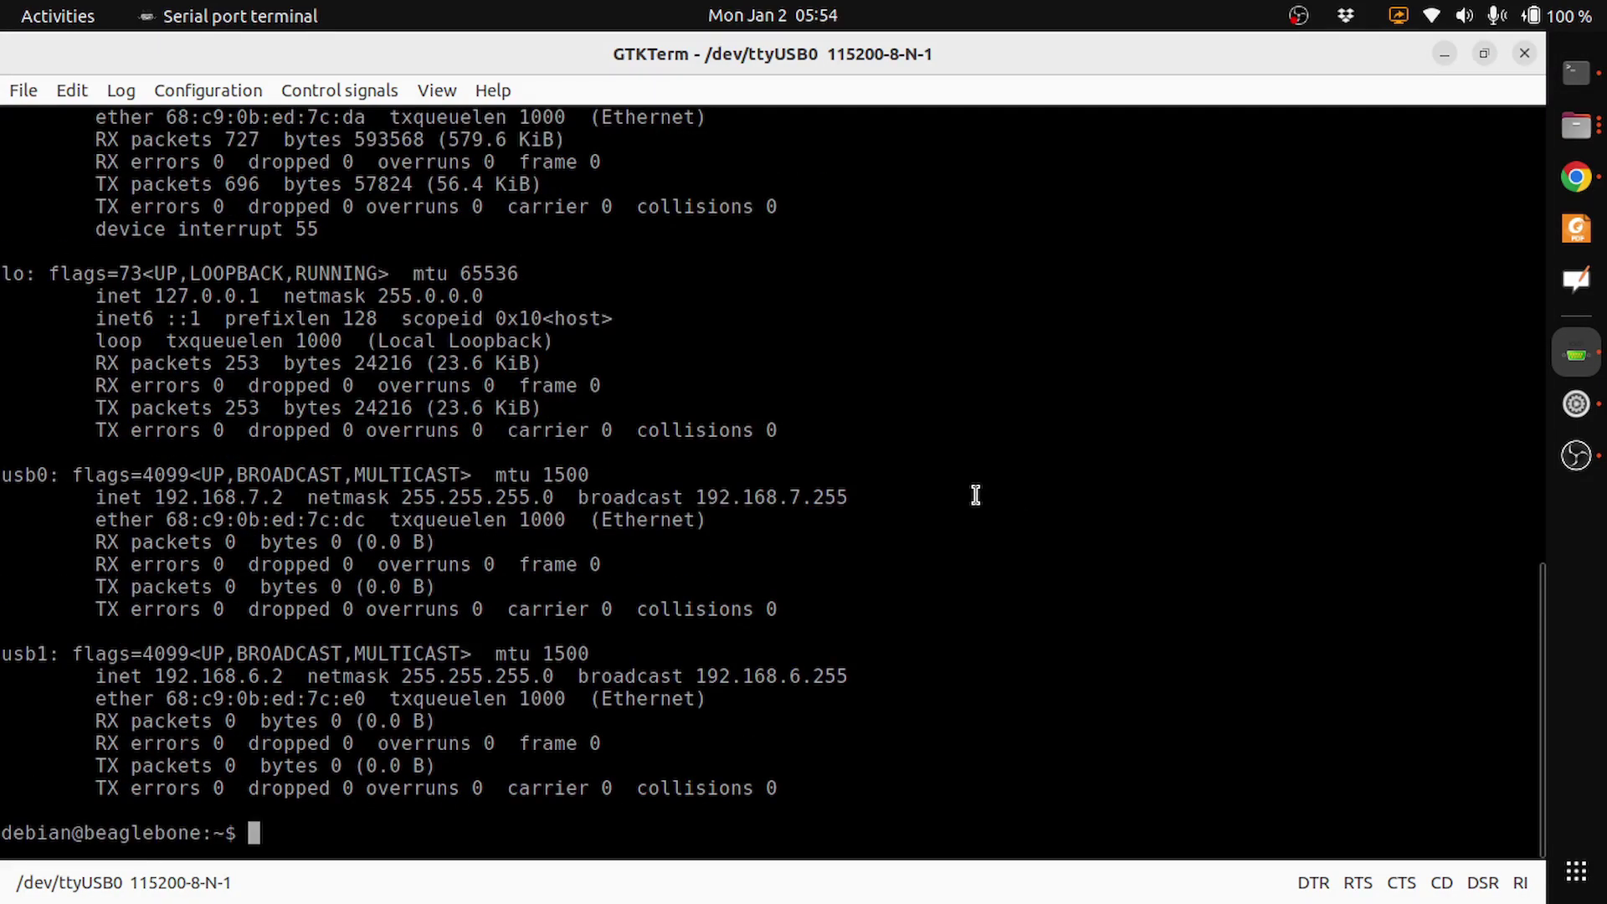
scroll(975, 495, "up", 3)
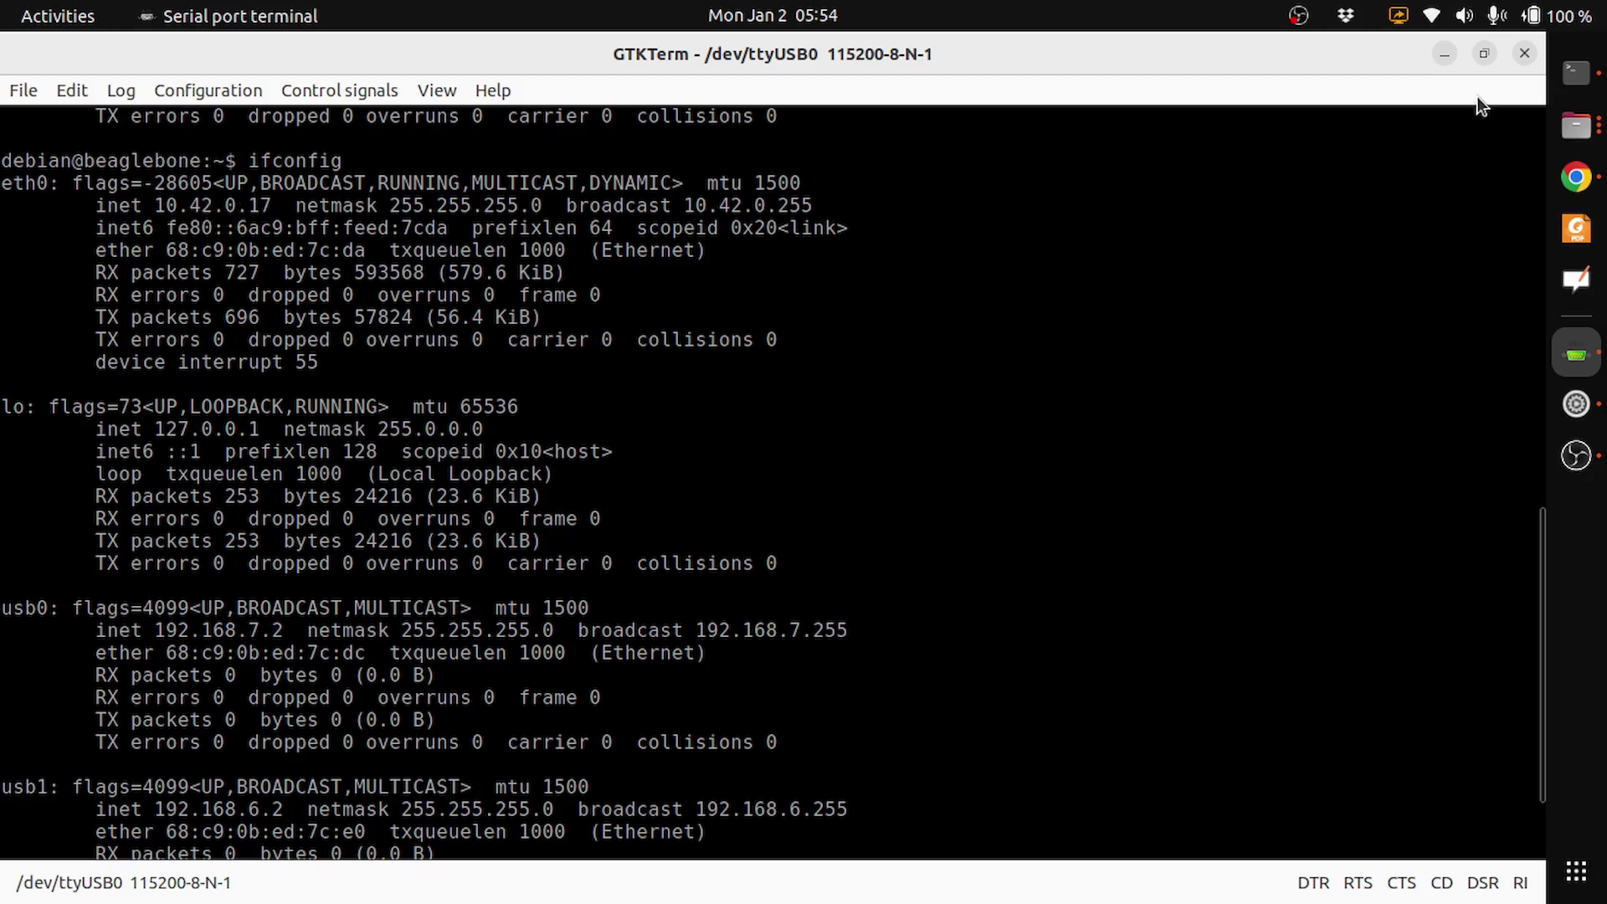
left_click(1576, 76)
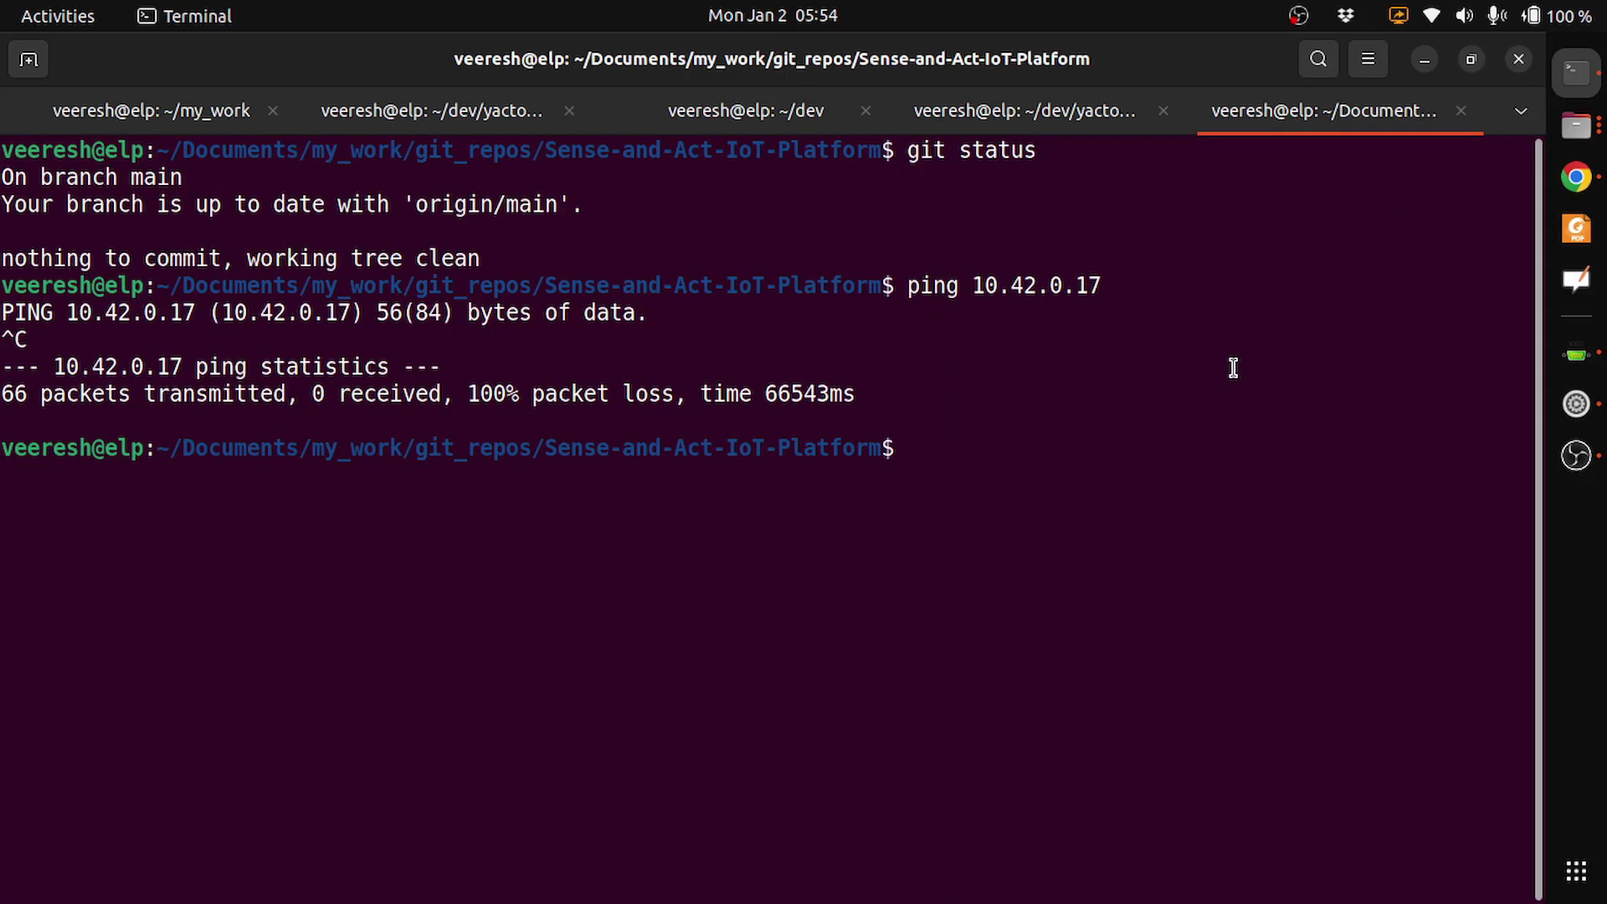
Step: Re-run the ping to 10.42.0.17 and stop it after 12 replies with 0% loss
key("Up")
key("Return")
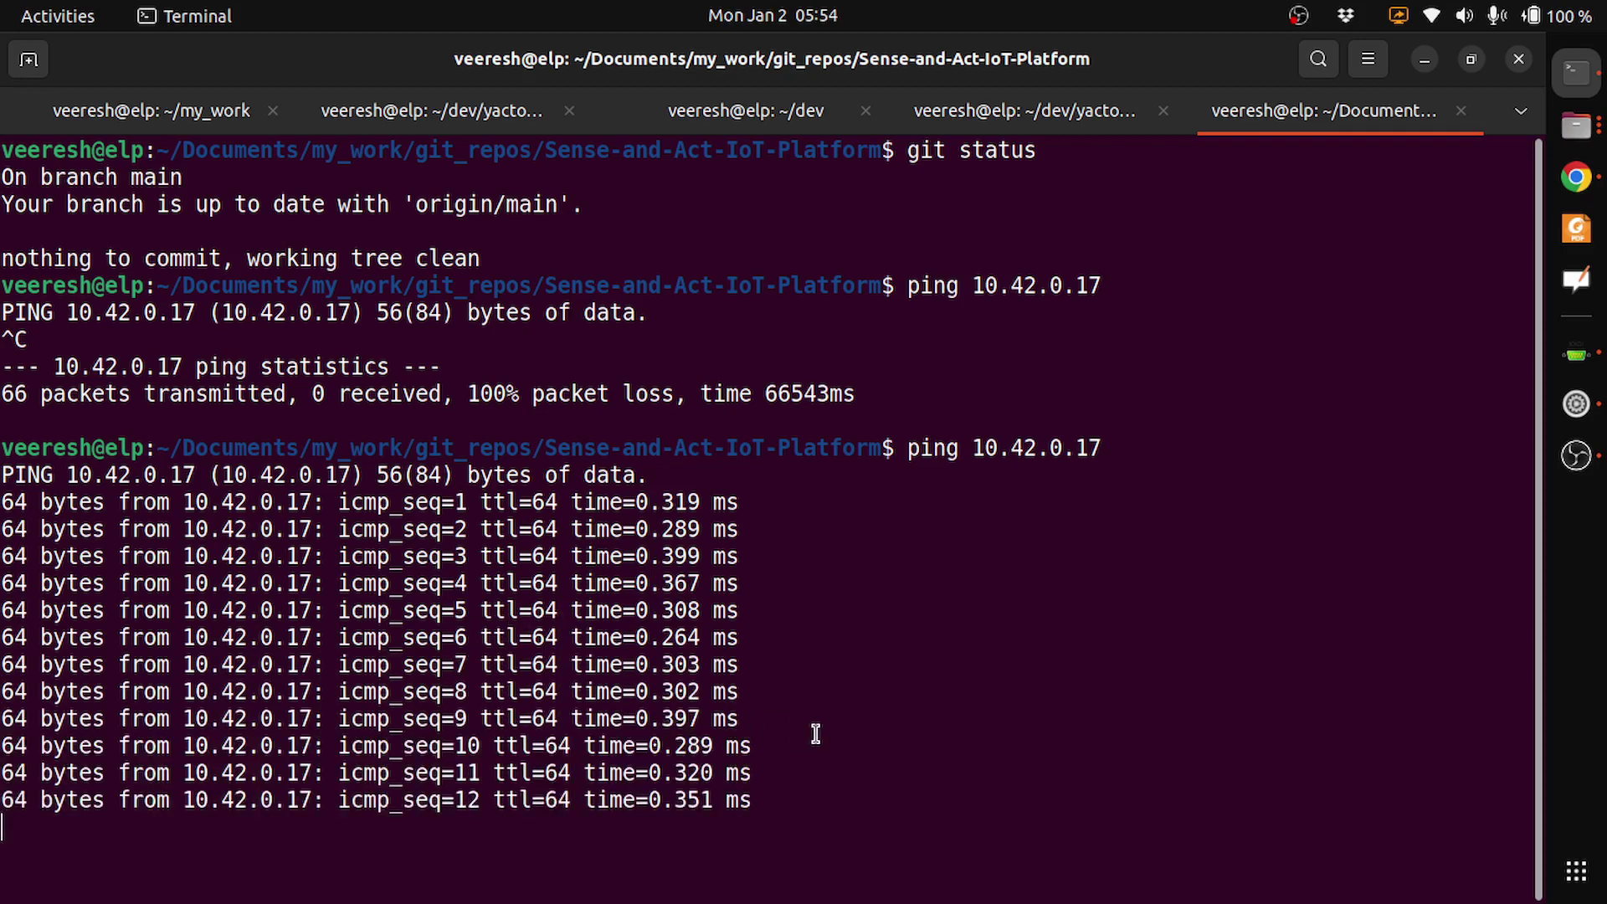
key("ctrl+c")
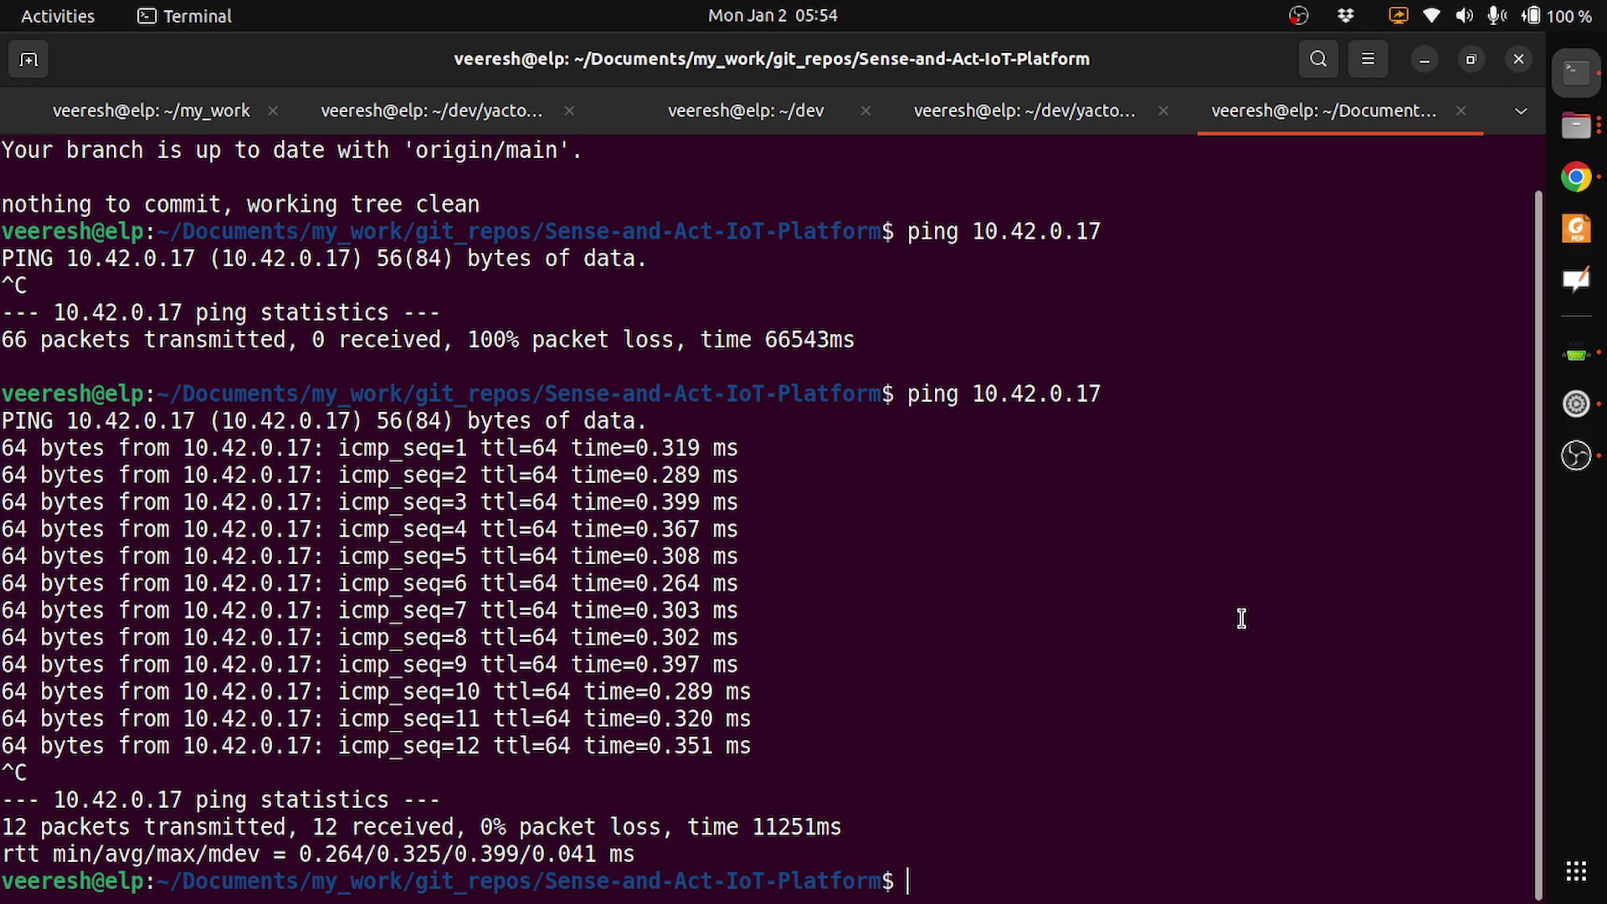
Step: Re-run 'sudo apt-get update' on the board until all four repositories respond, then return to Network settings
left_click(1580, 360)
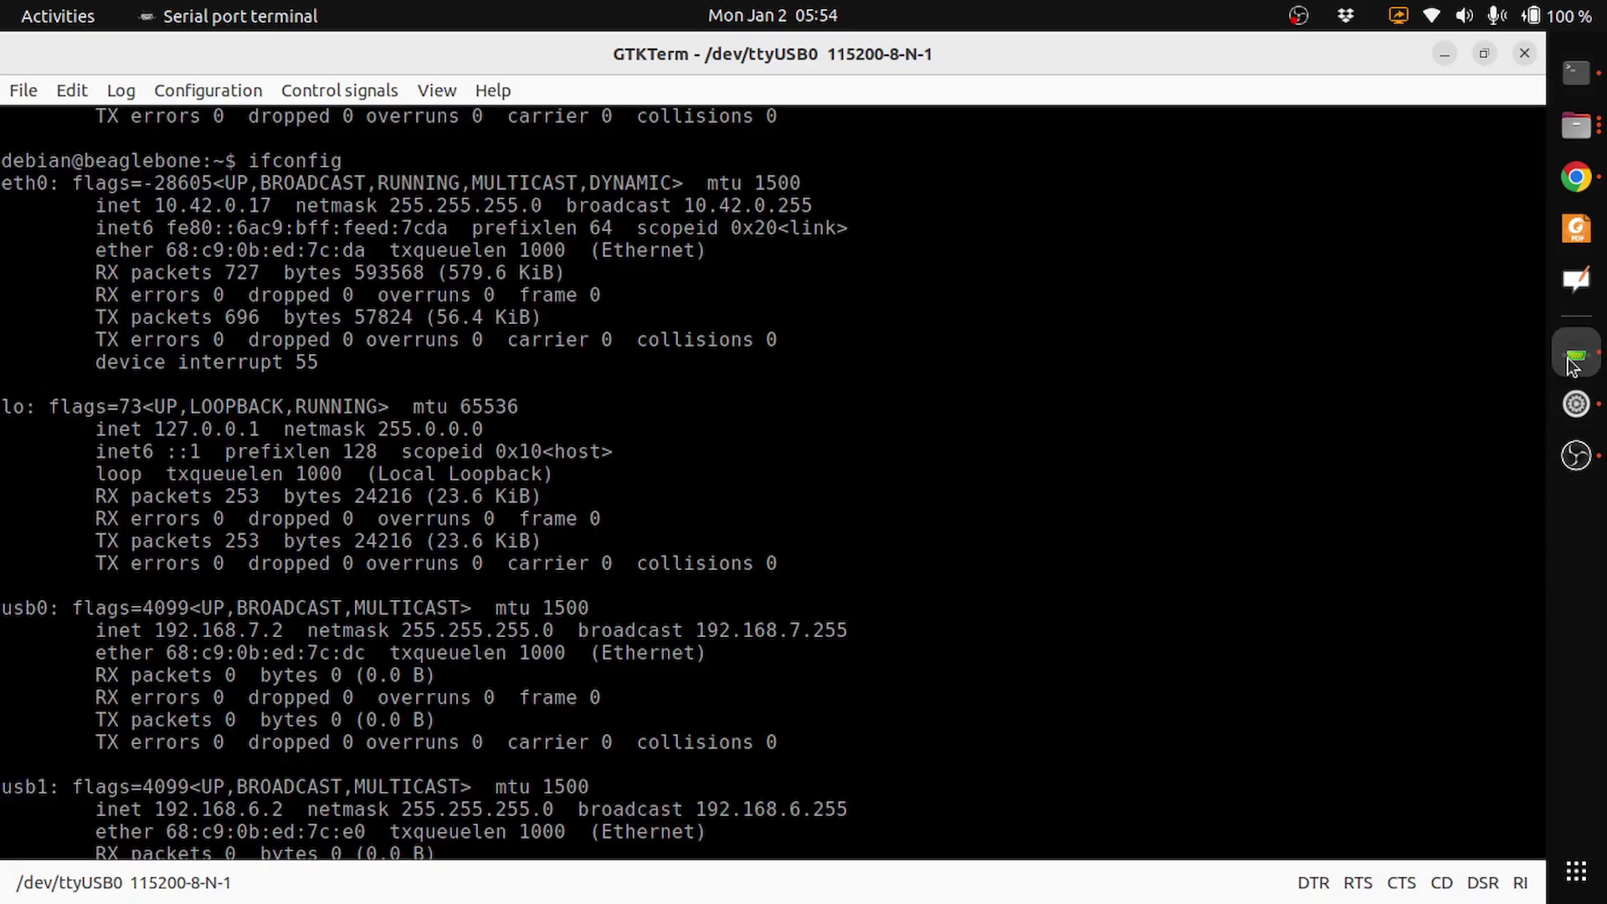
key("Up")
key("Up")
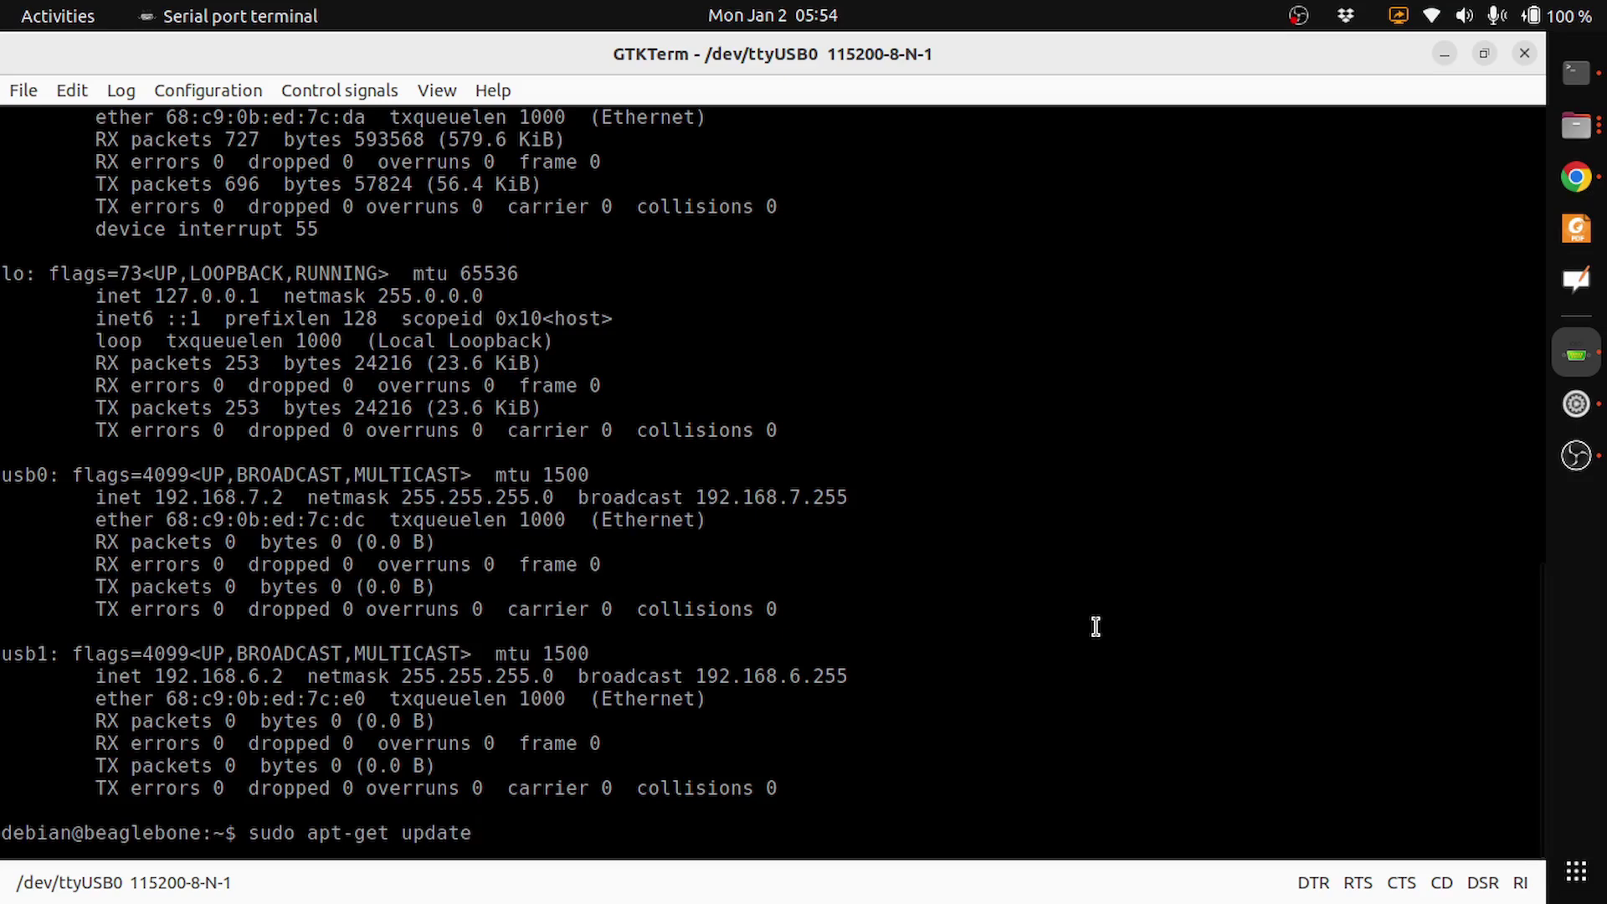
key("Return")
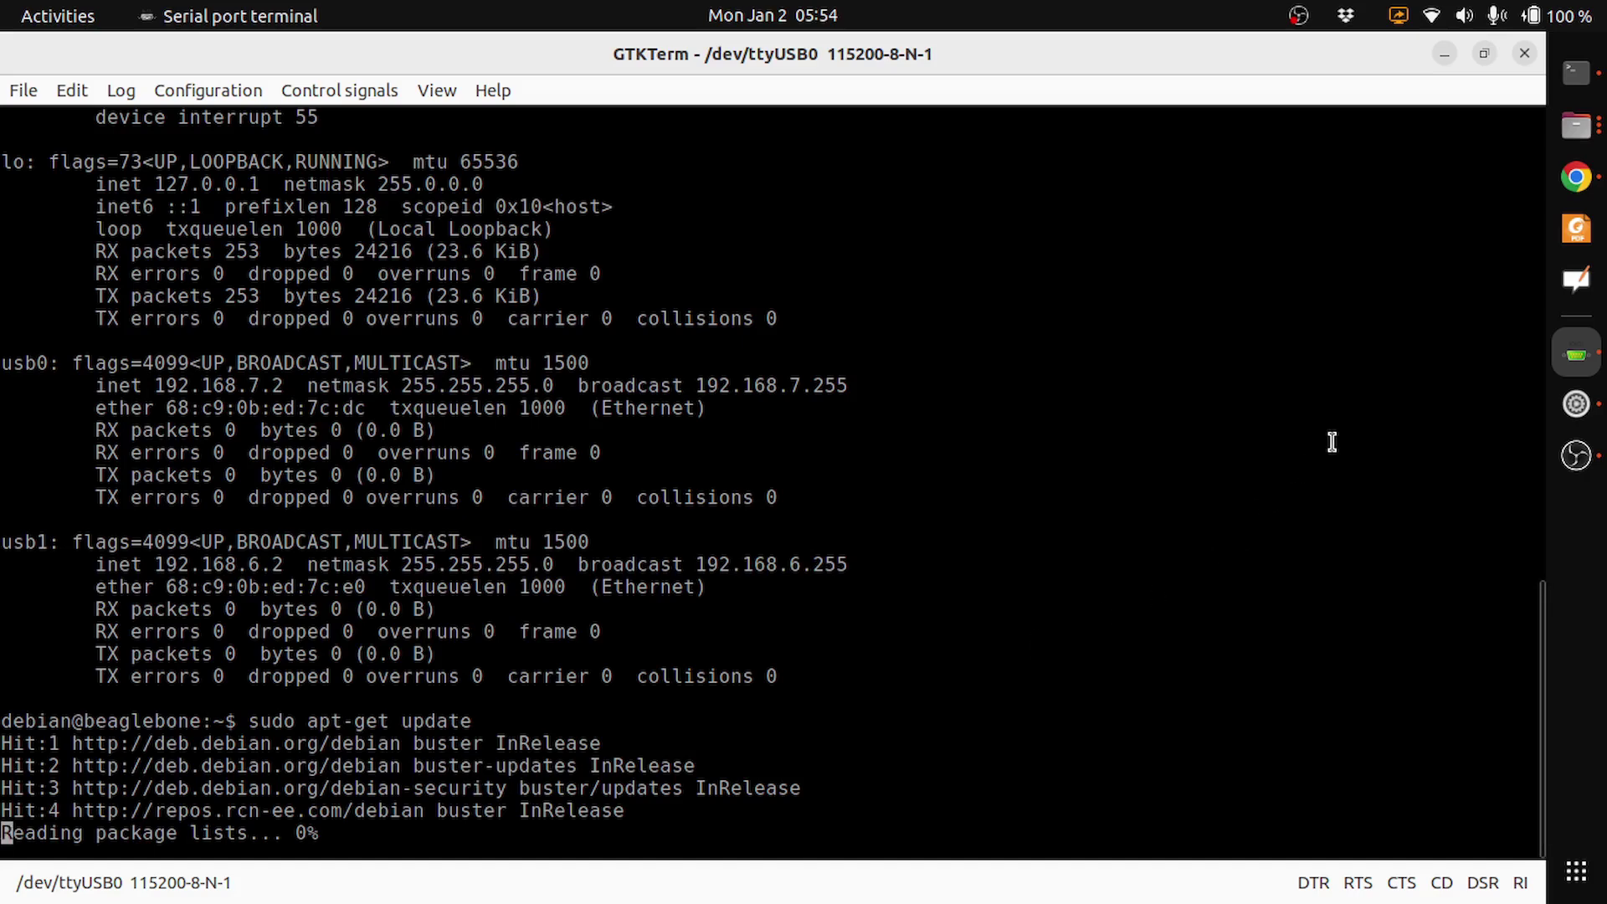
left_click(1578, 403)
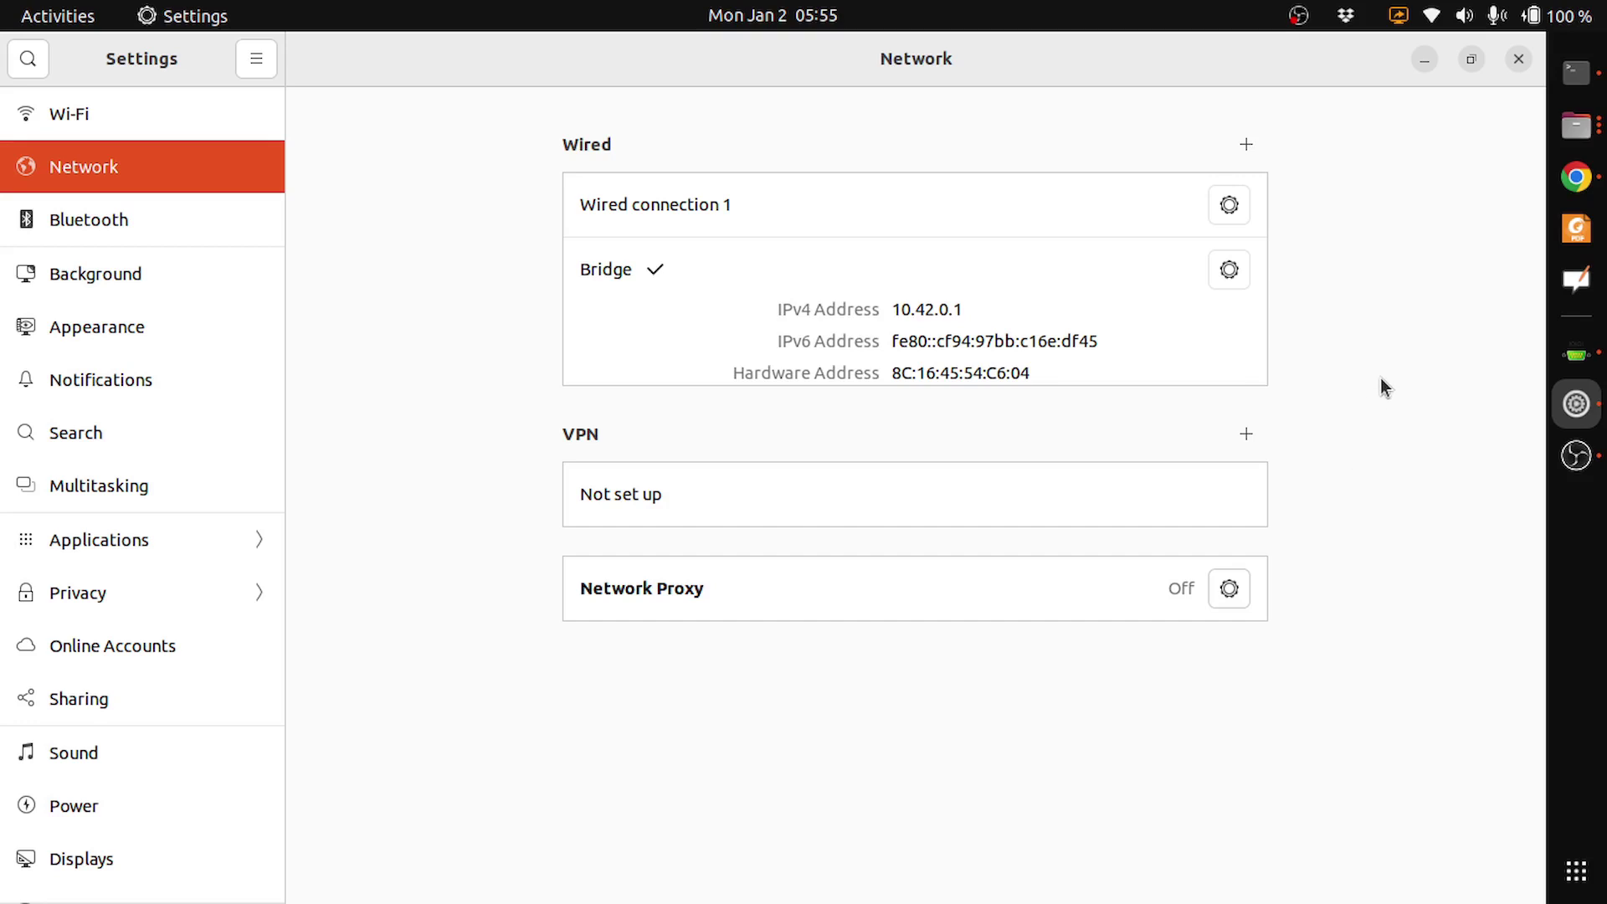
Step: Ping google.com from the board's serial console, getting replies from 142.250.71.46
key("alt+Tab")
type("ping")
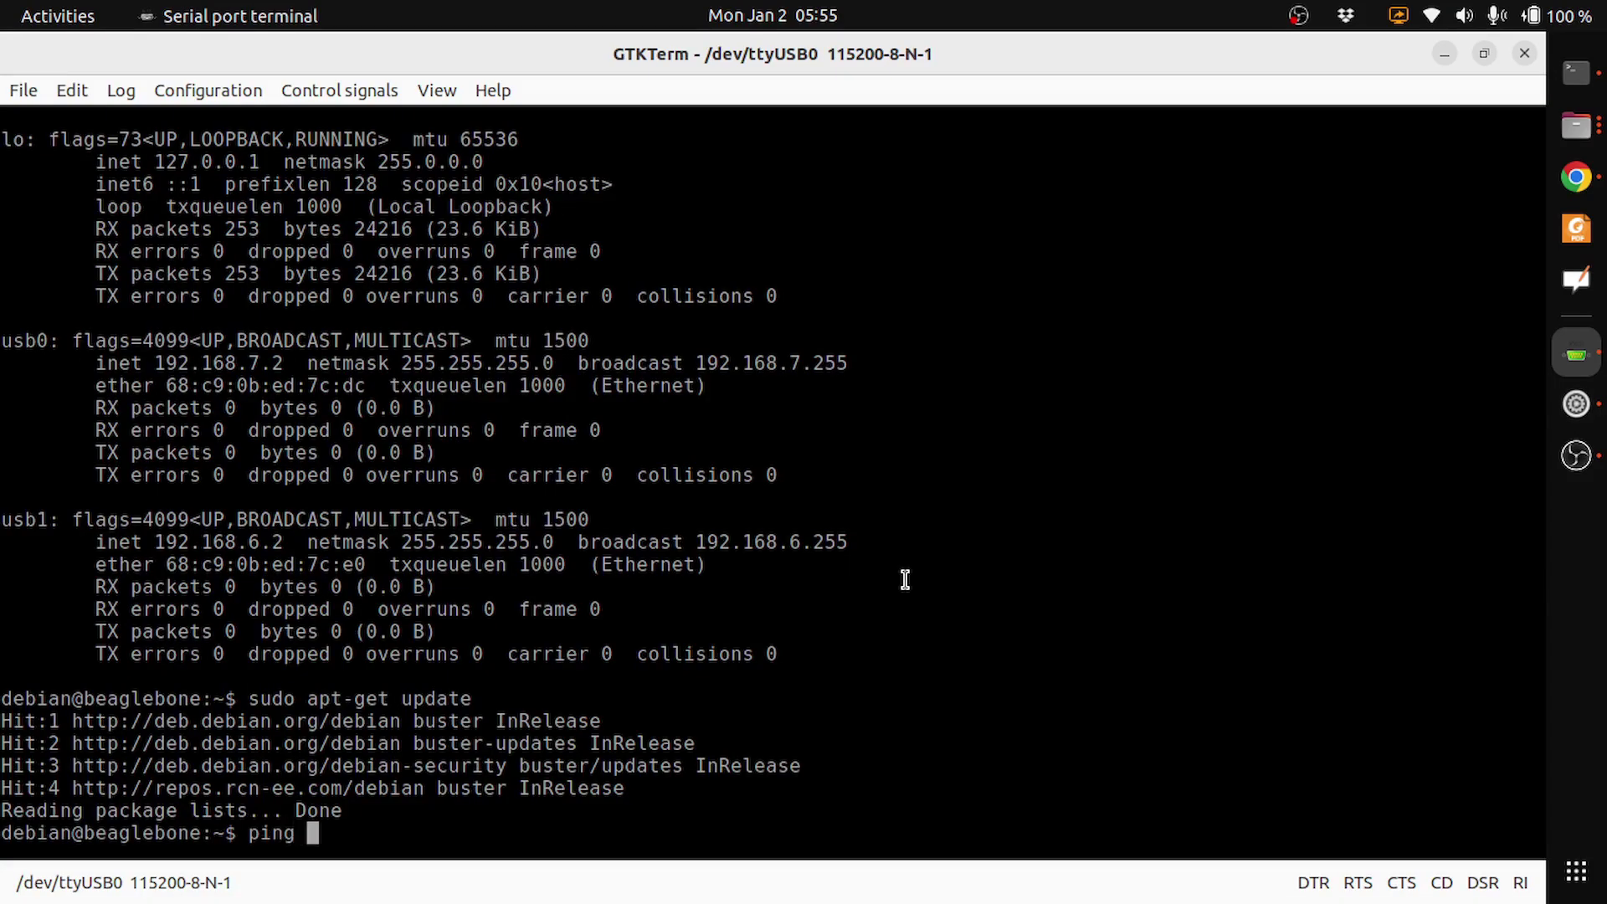
type(" goog")
type("le.com")
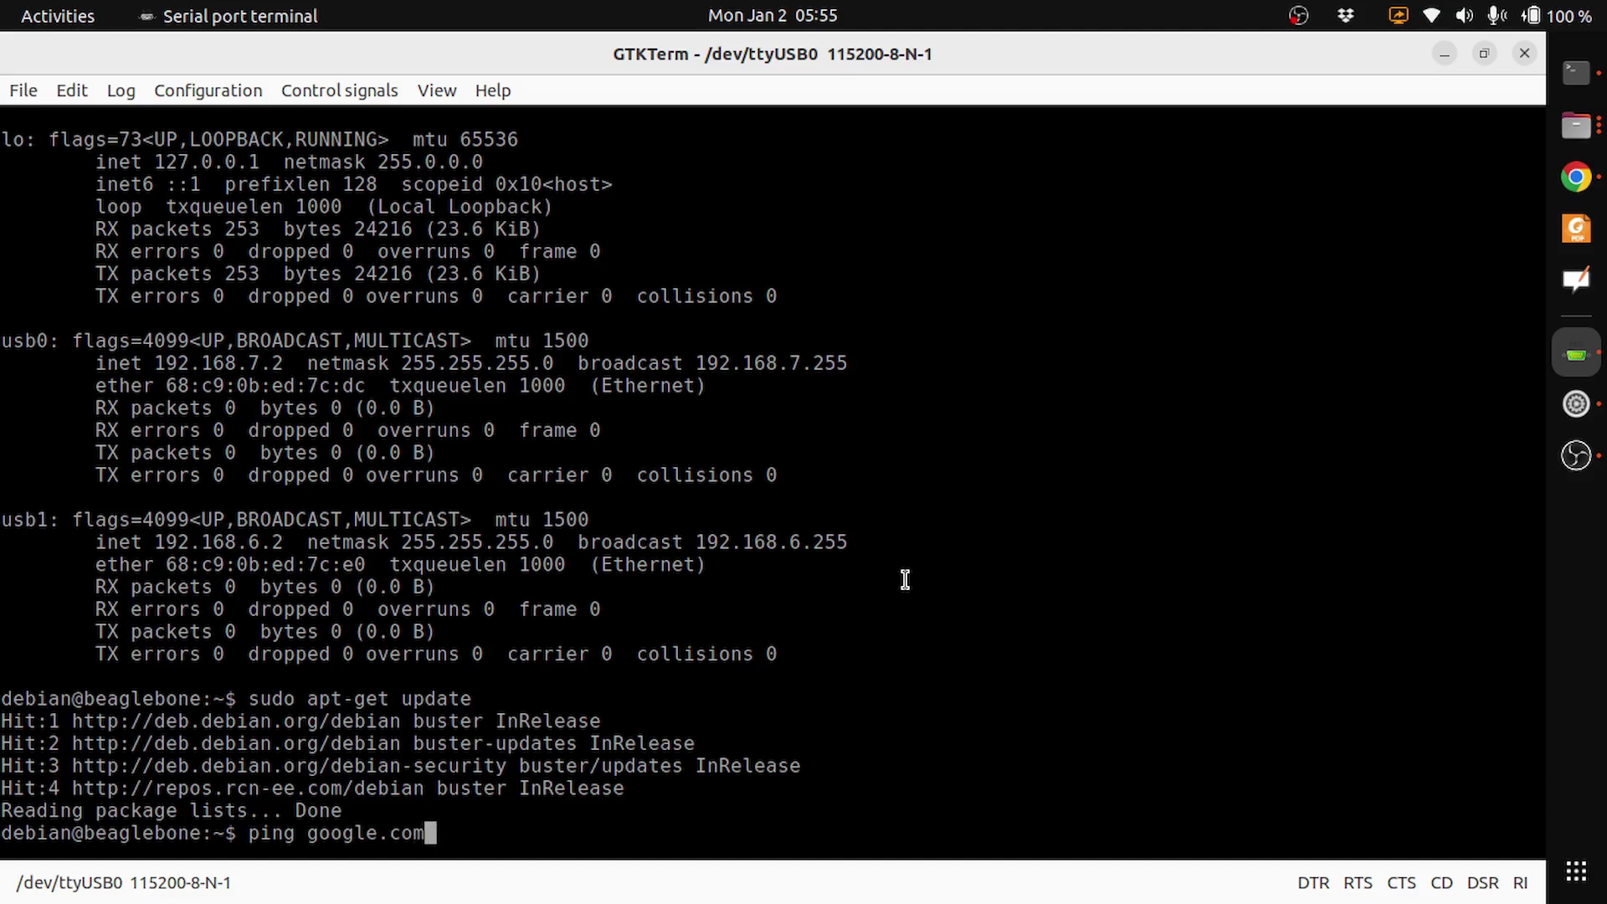
key("Return")
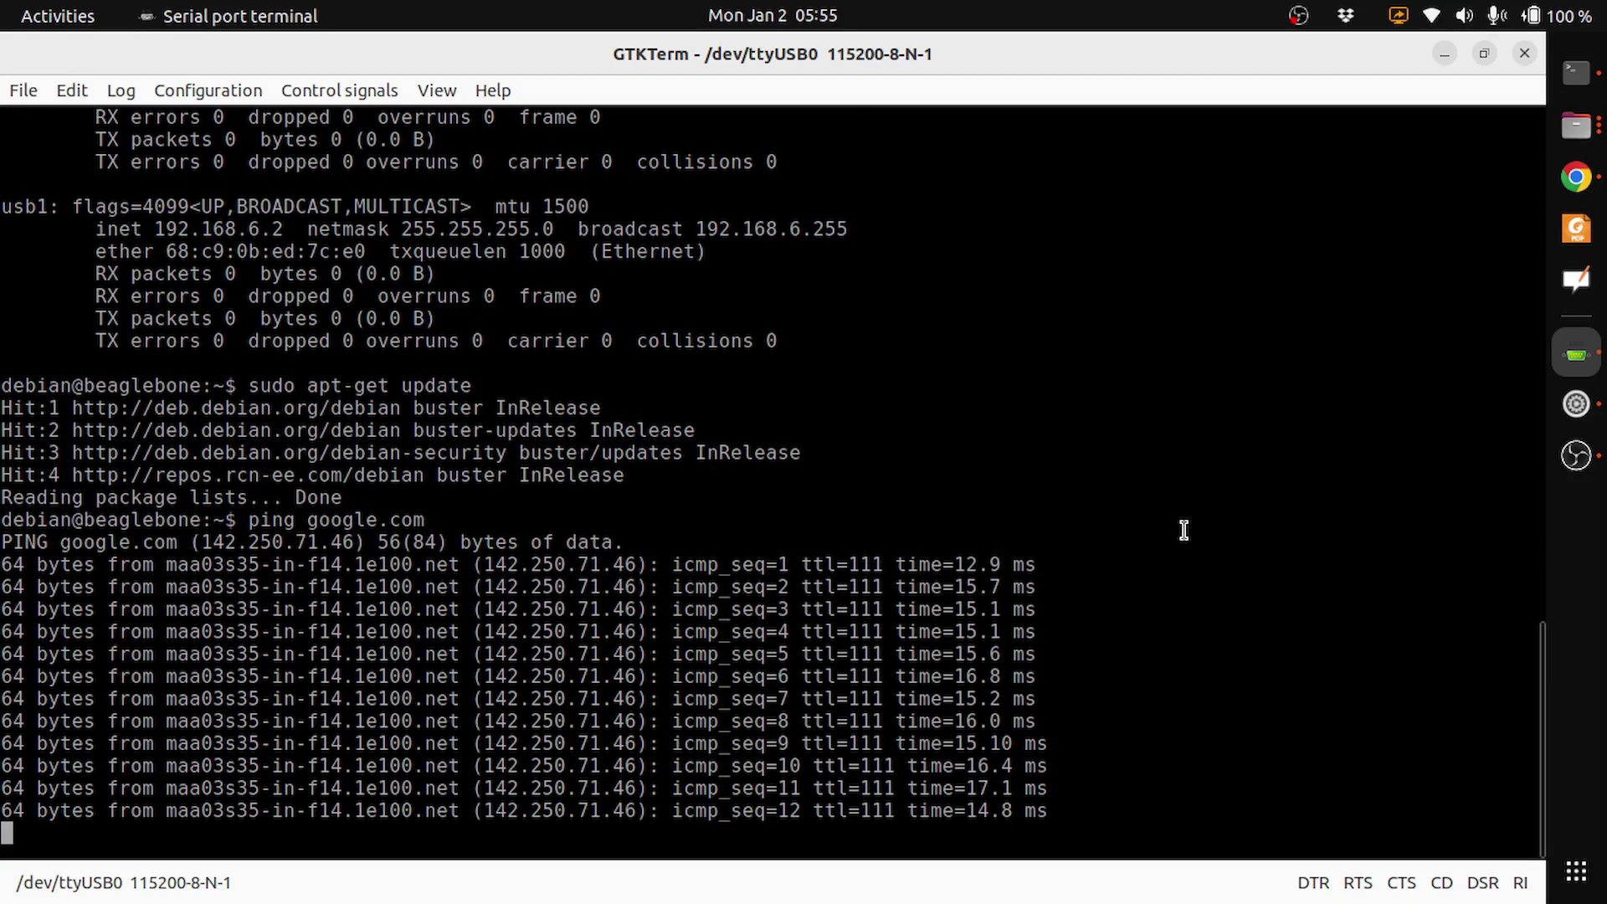
Step: Stop the google.com ping: 12 sent, 12 received, 0% loss, 15.5 ms average
key("ctrl+c")
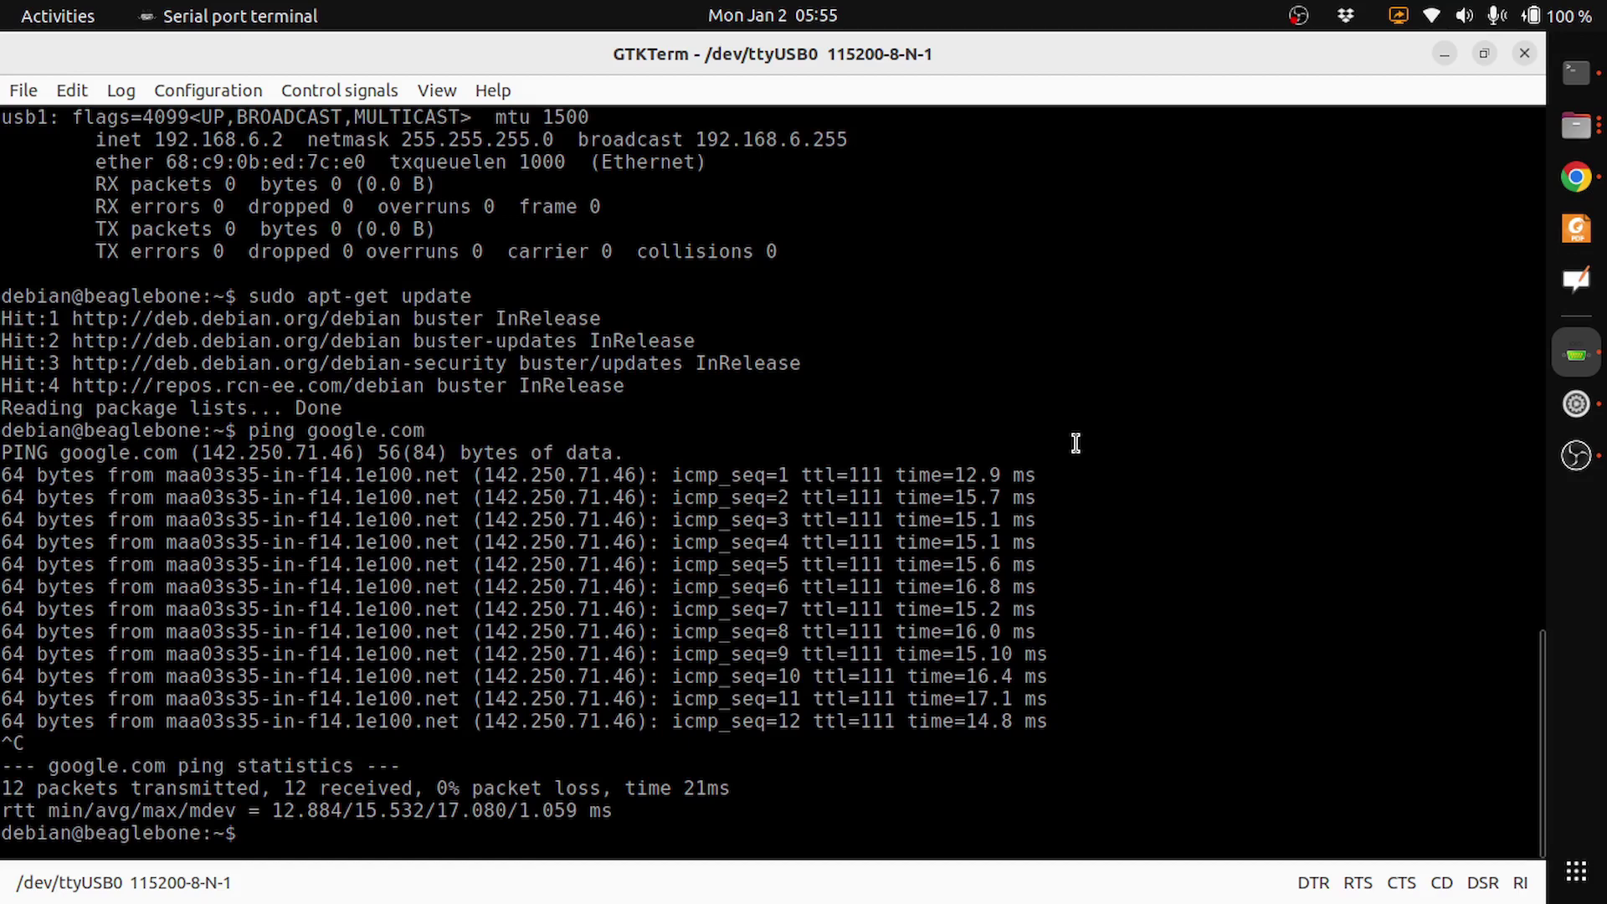